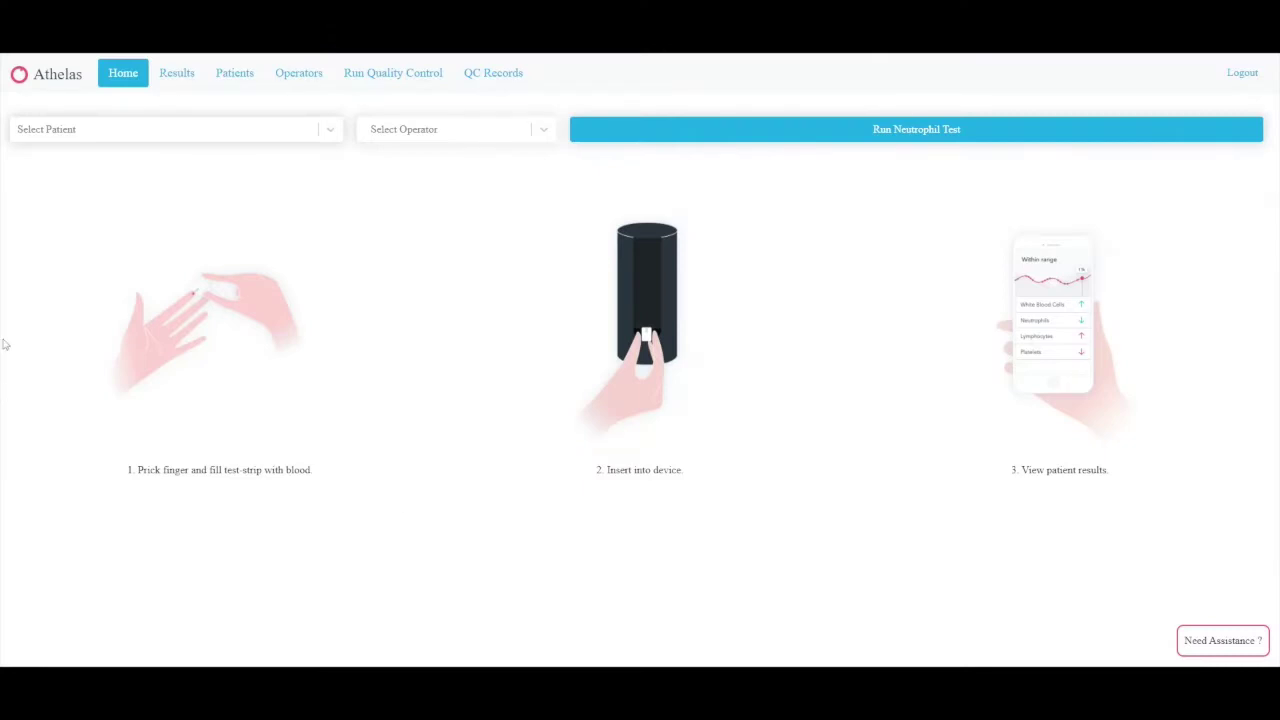
Start a new patient record and set the patient type to Outpatient
left_click(243, 83)
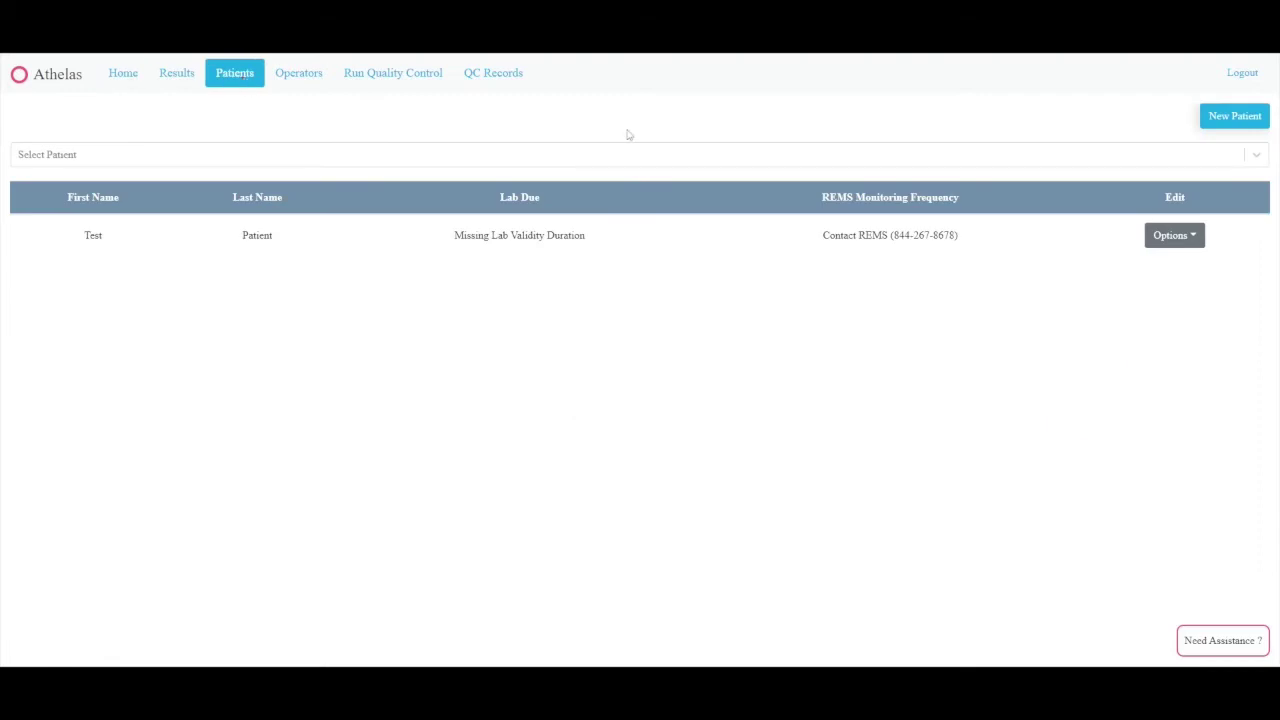
left_click(1237, 122)
left_click(463, 140)
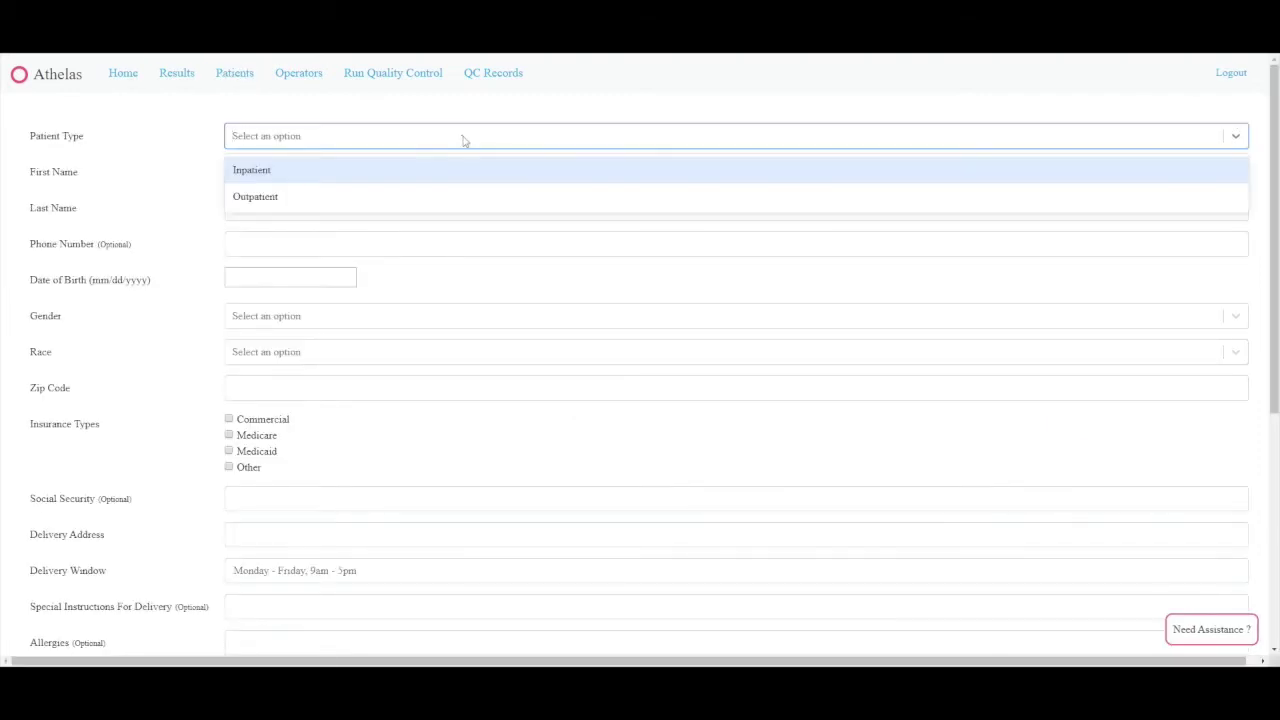
left_click(428, 197)
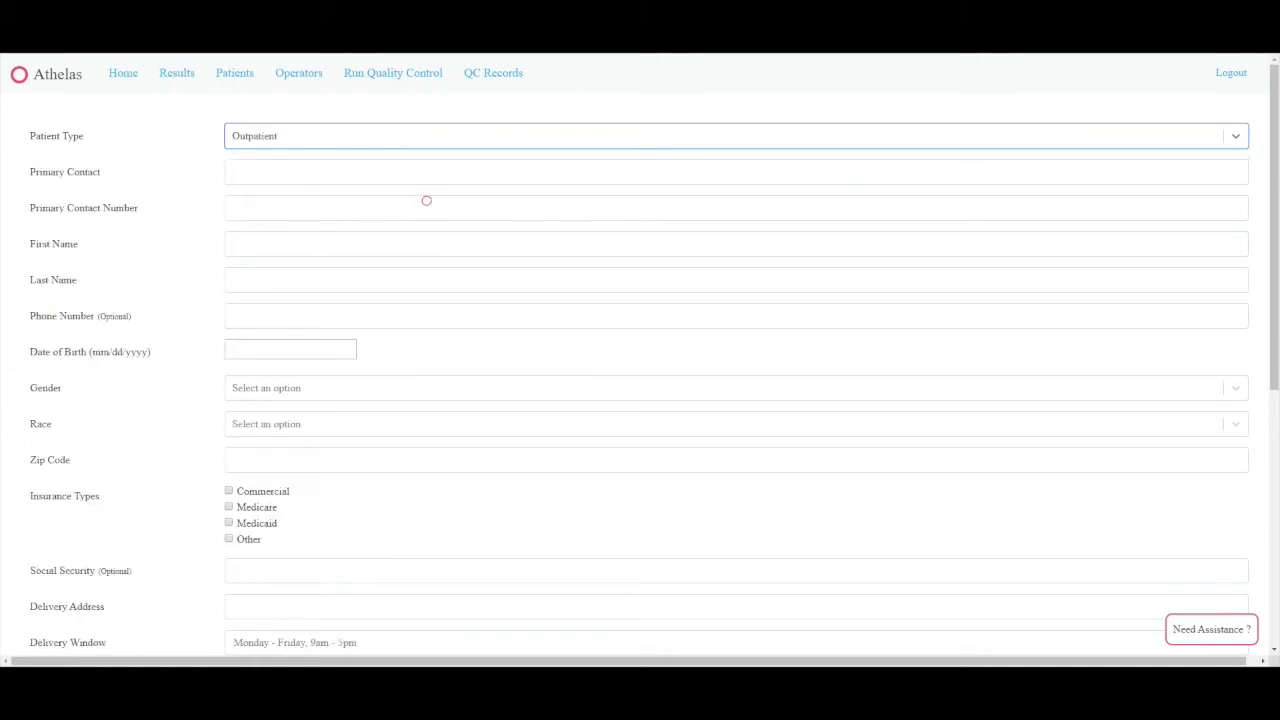
Enter the primary contact's full name and phone number in the new patient record
left_click(437, 168)
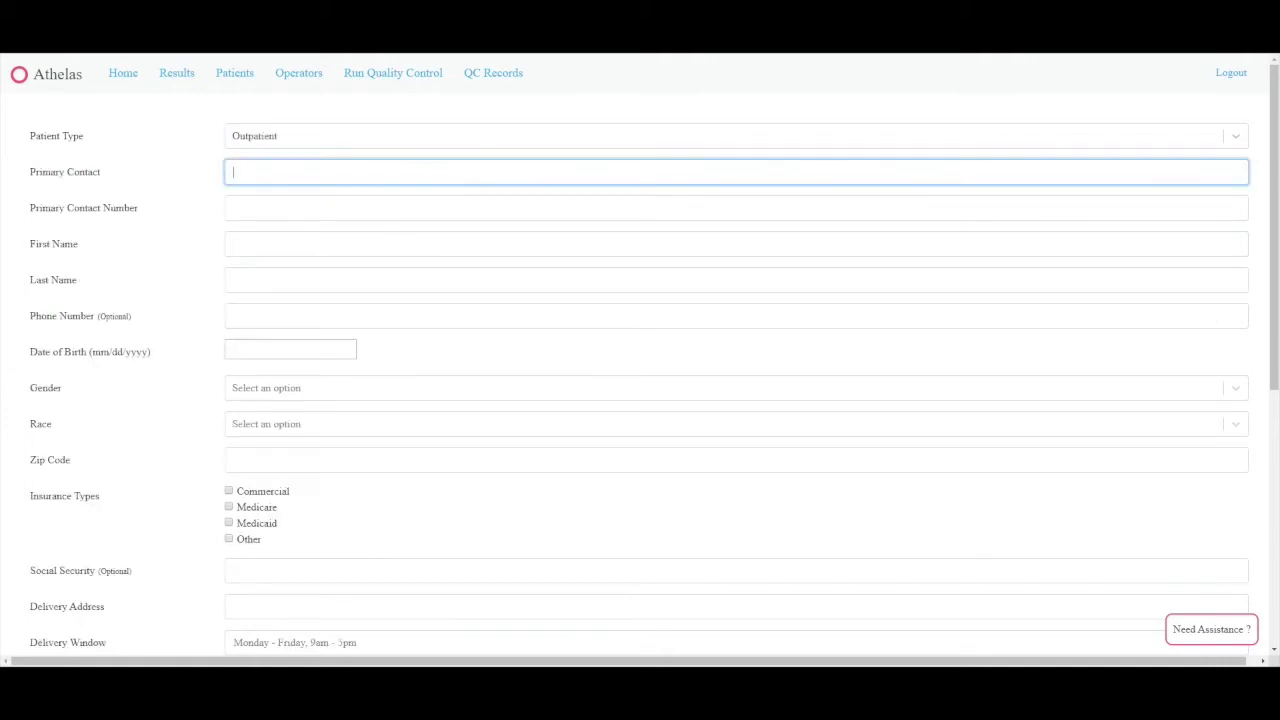
type("James Doe")
key("Tab")
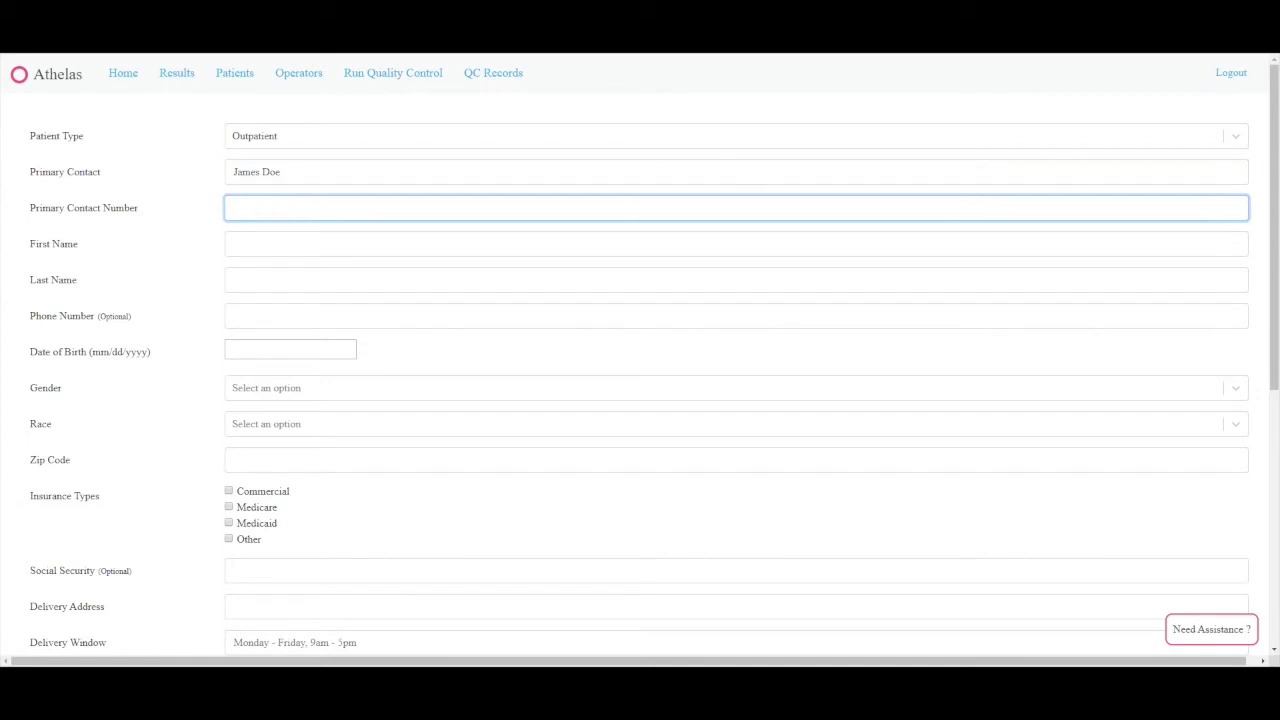
type("555-555-5555")
key("Tab")
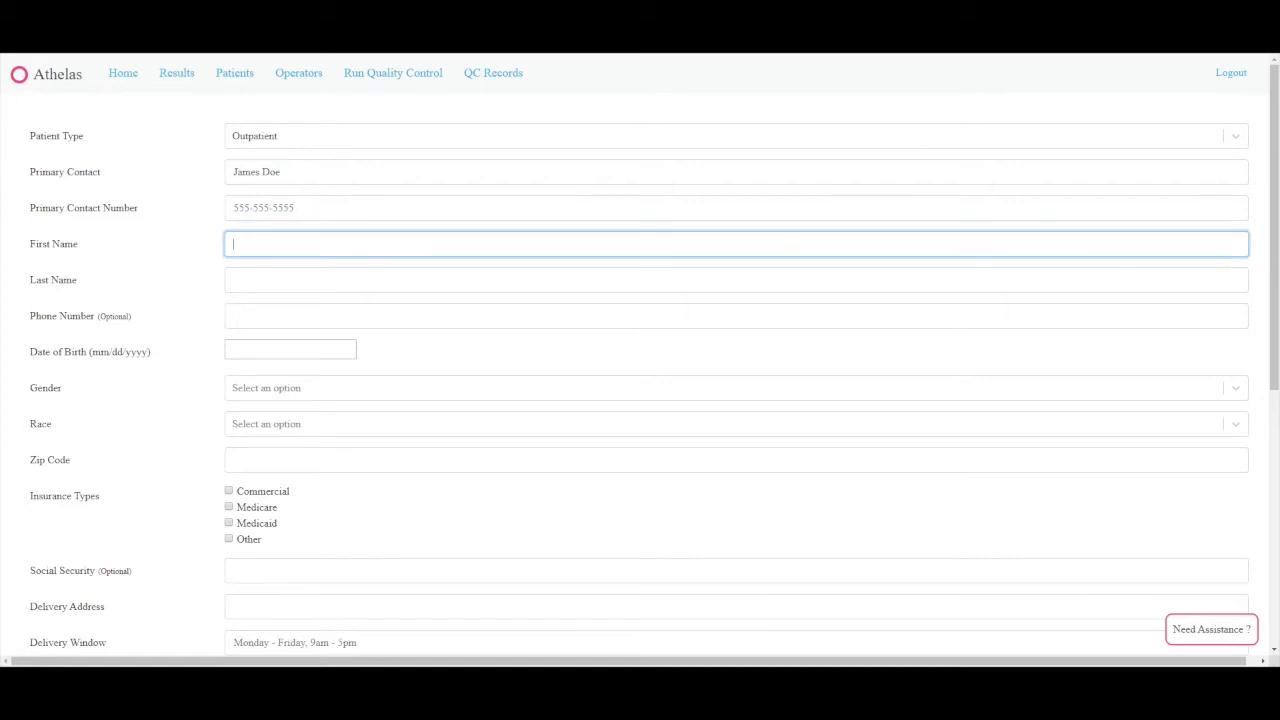
Enter the patient's first name, last name and phone number
type("John")
key("Tab")
type("Doe")
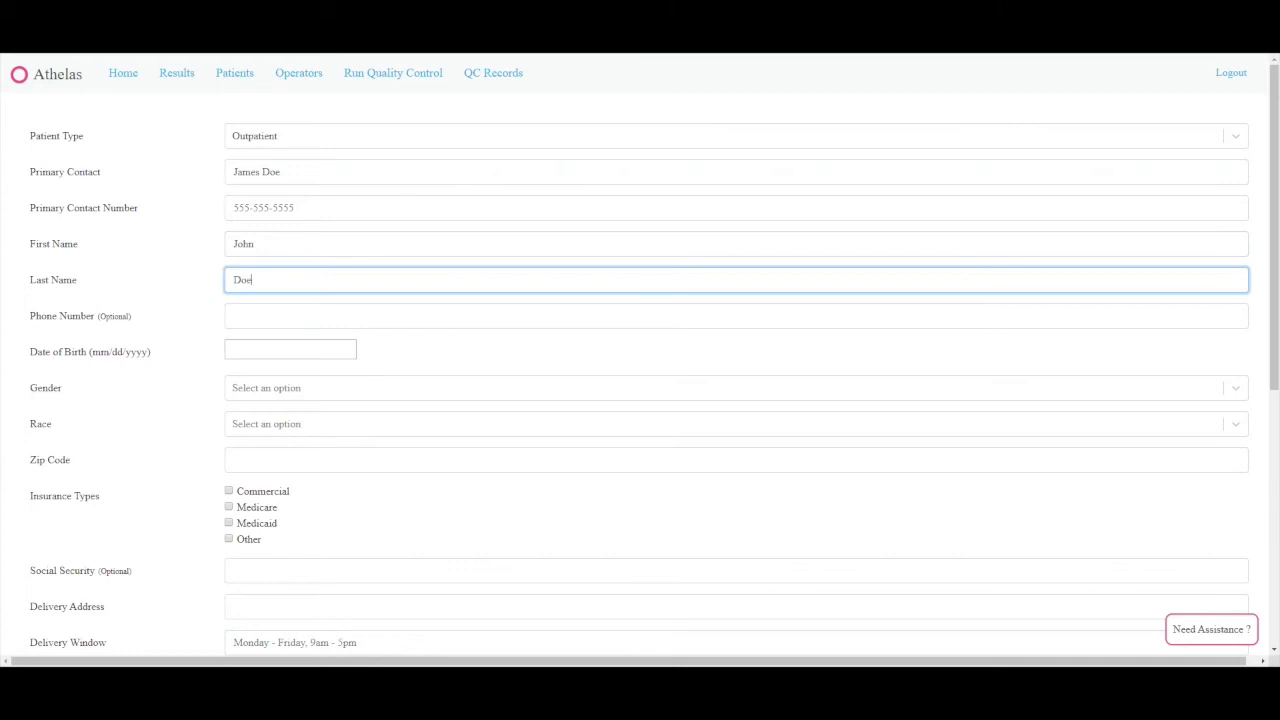
key("Tab")
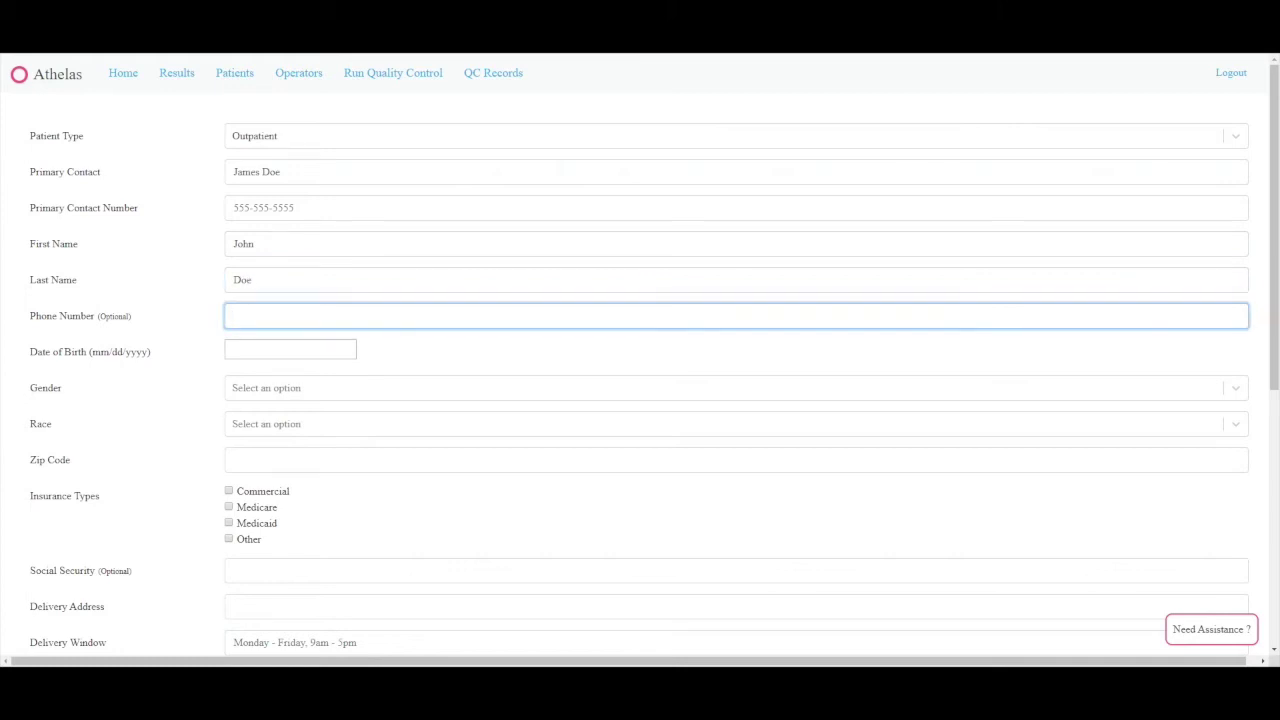
type("555-555-5555")
key("Tab")
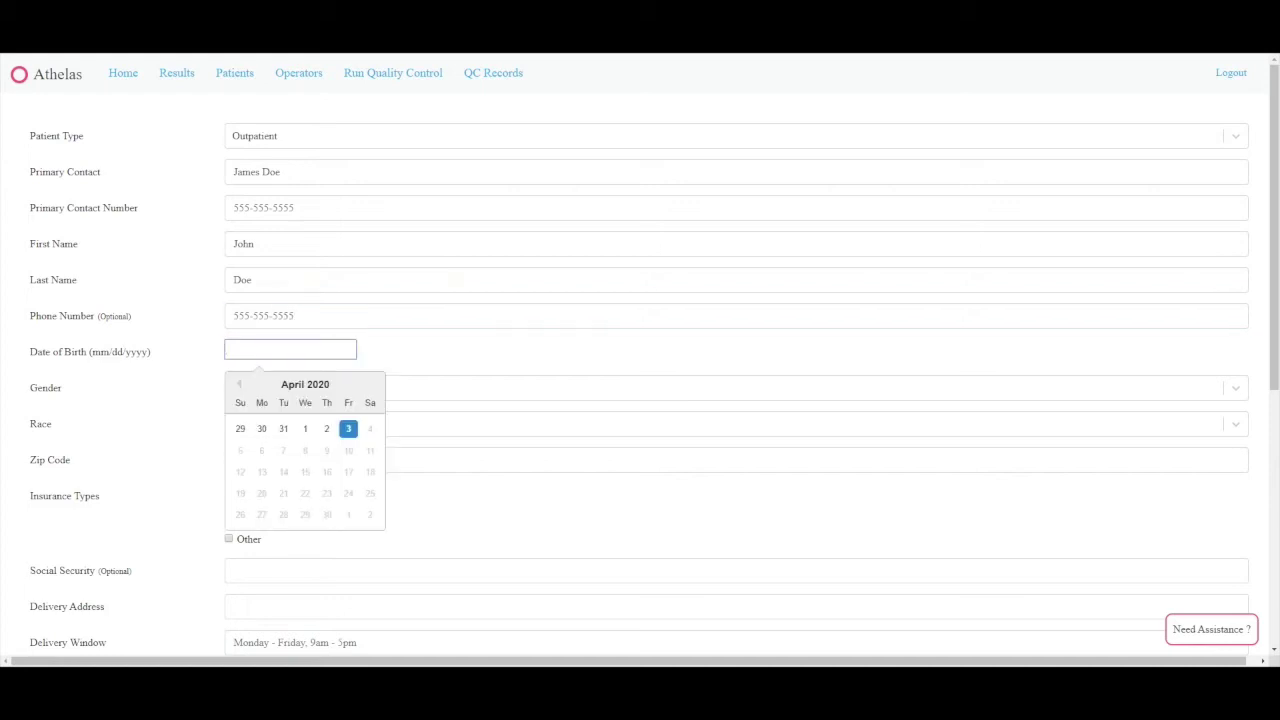
Enter the patient's date of birth, and set the gender to Male and the race to Caucasian
type("01/")
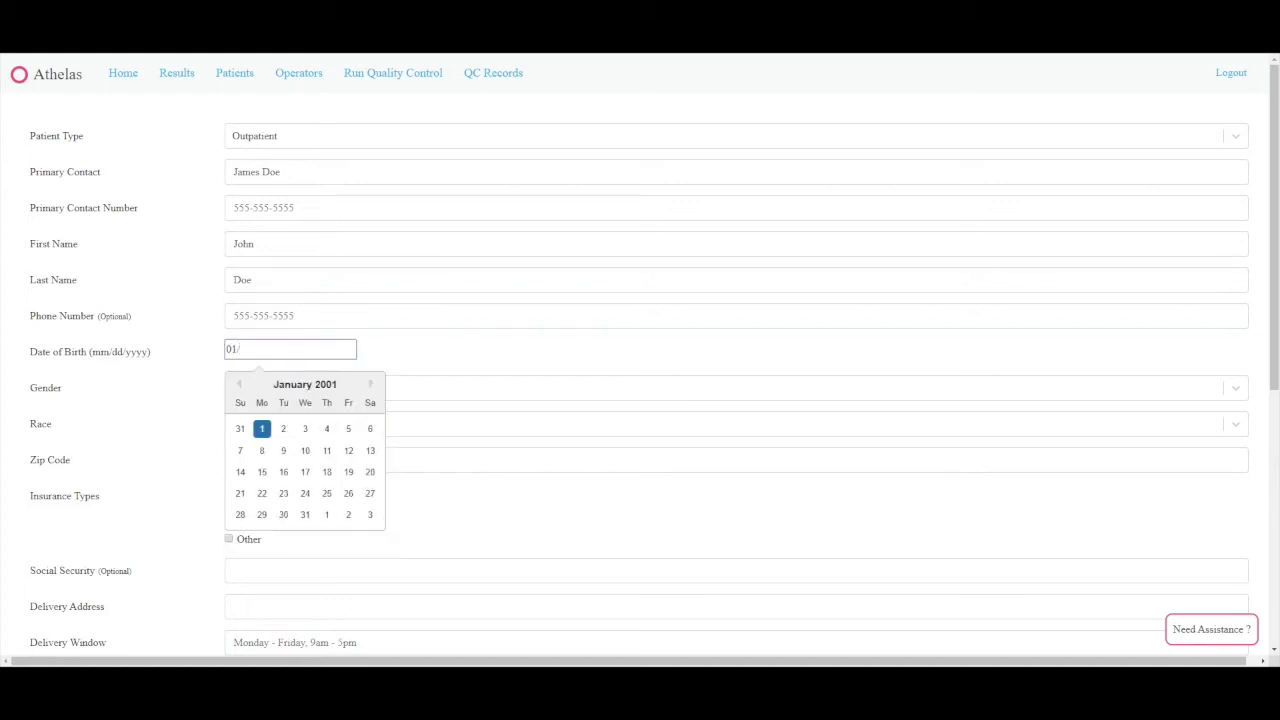
type("01/2001")
key("Tab")
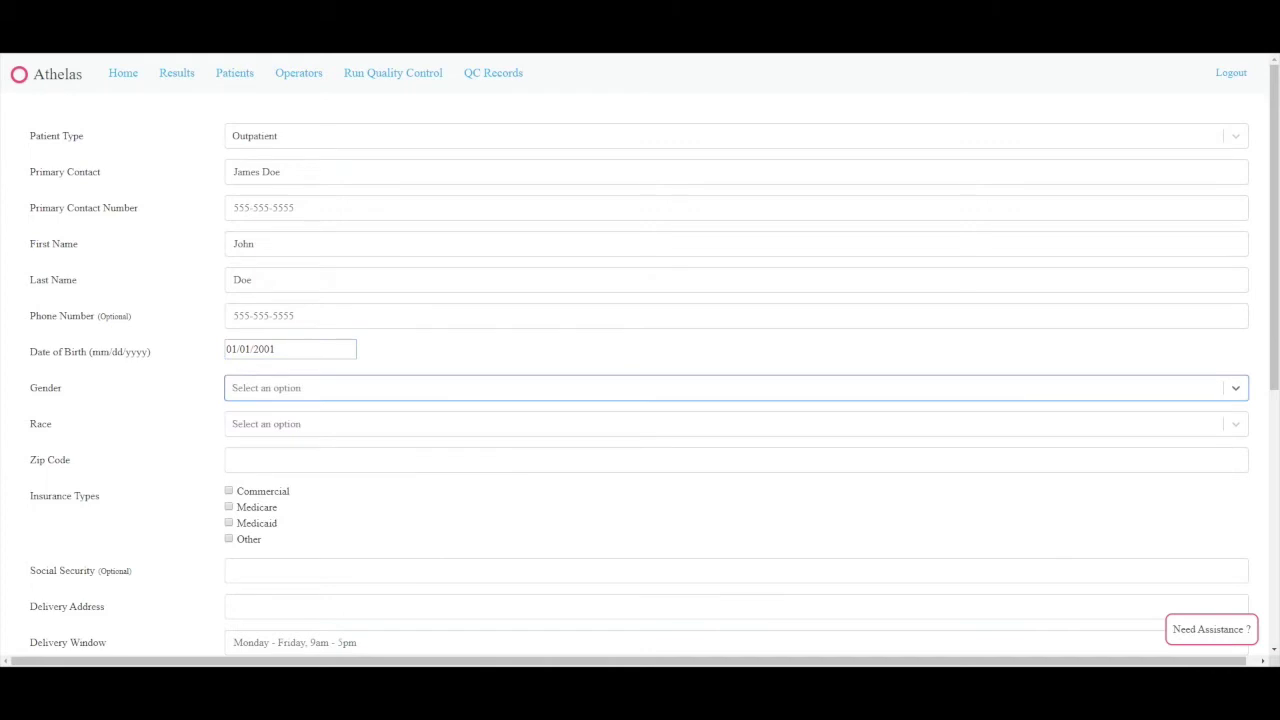
left_click(511, 390)
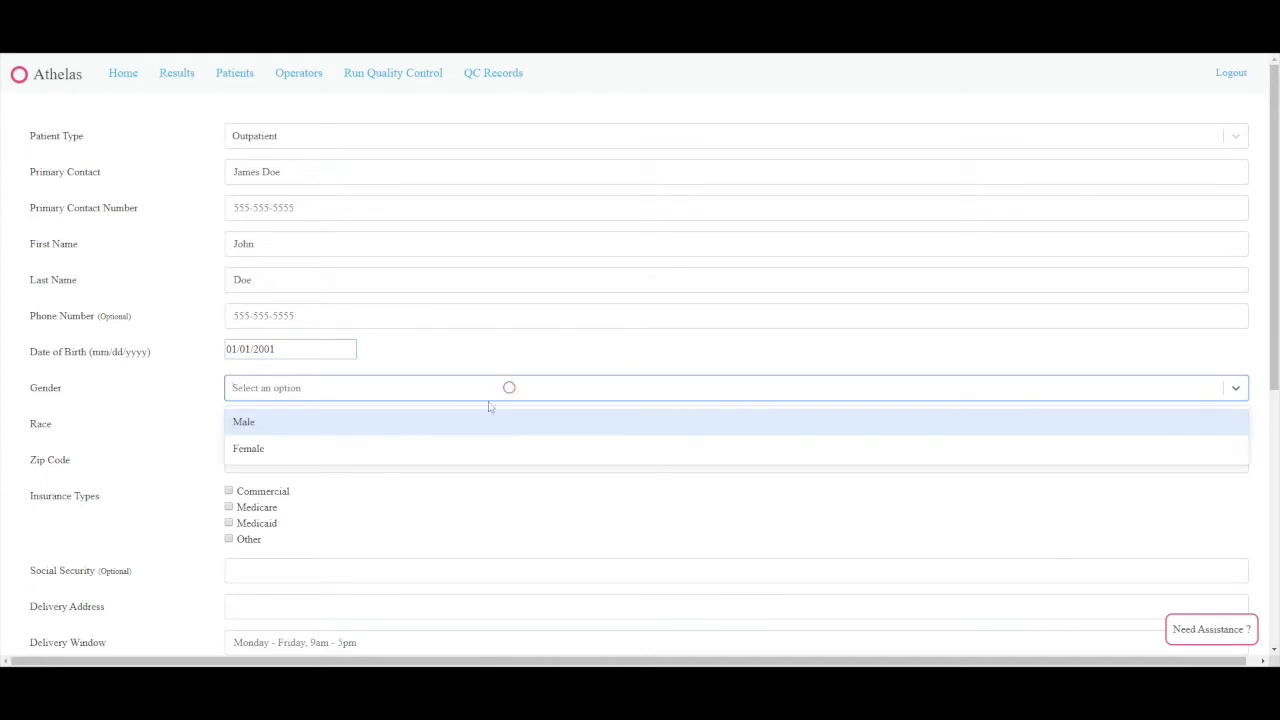
left_click(465, 430)
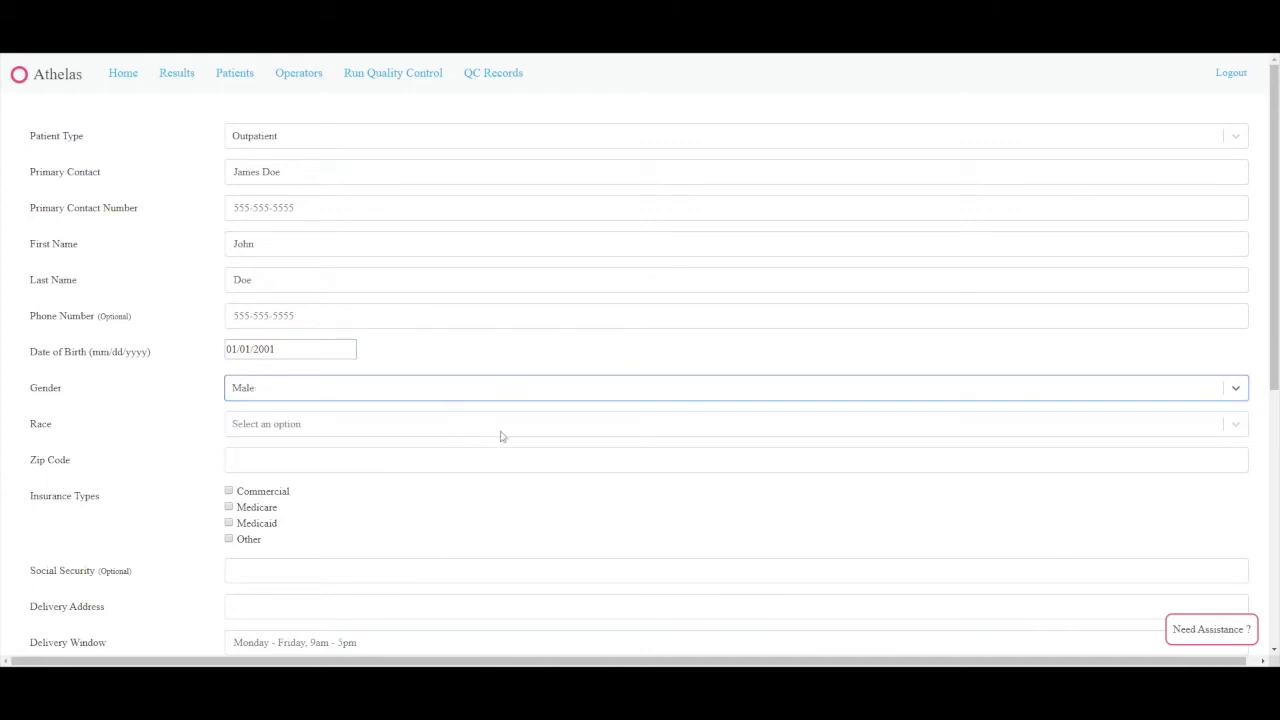
left_click(506, 430)
left_click(491, 458)
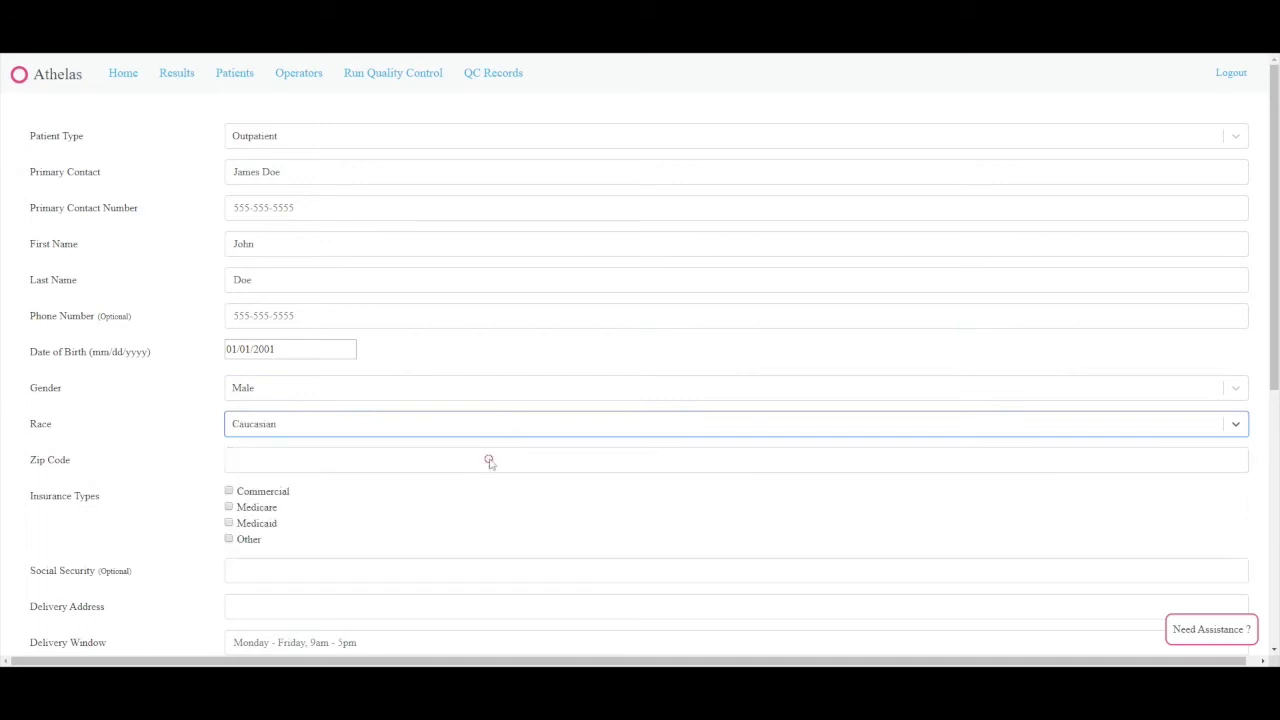
Enter the patient's zip code and select Commercial as the insurance type
left_click(489, 466)
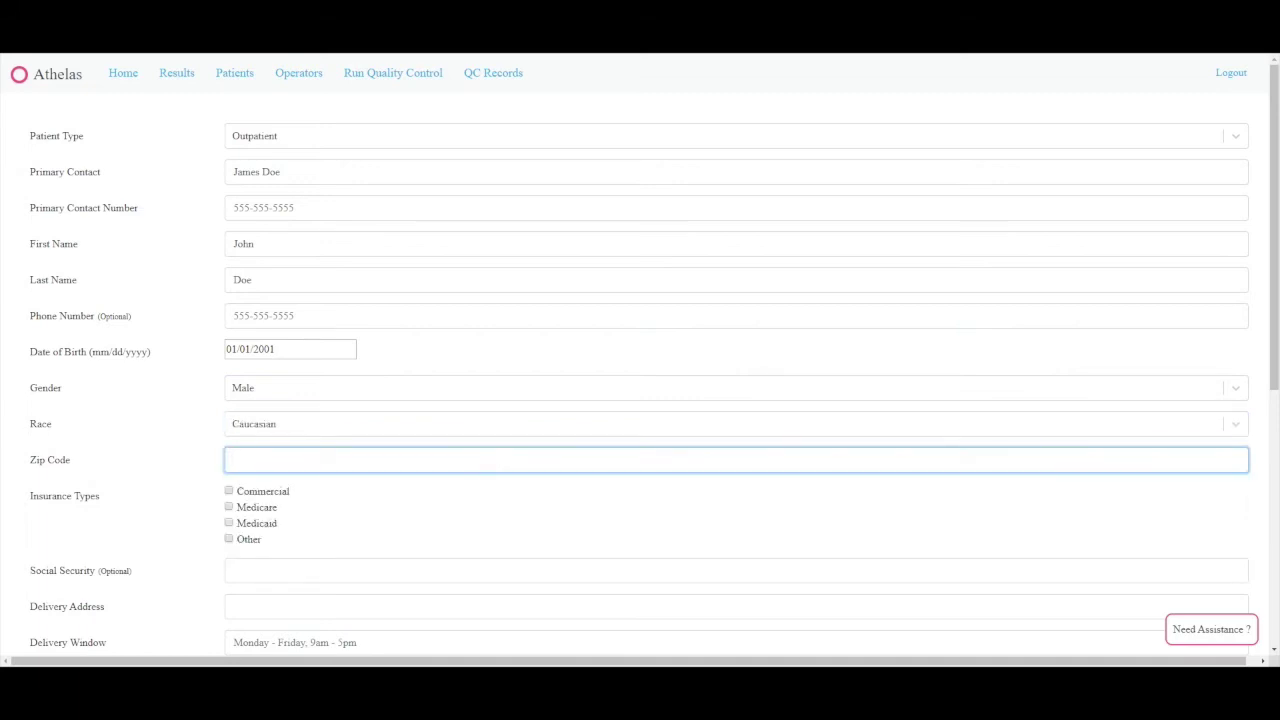
type("55555")
scroll(487, 470, "down", 3)
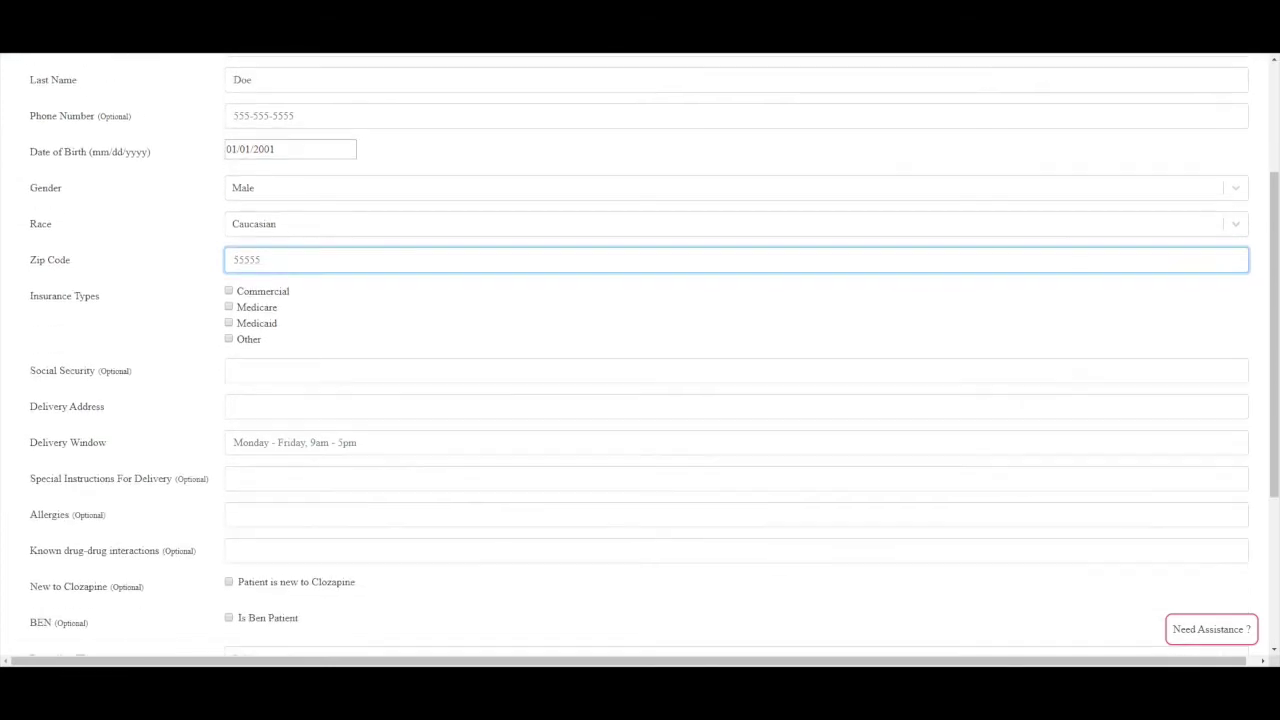
scroll(487, 470, "down", 3)
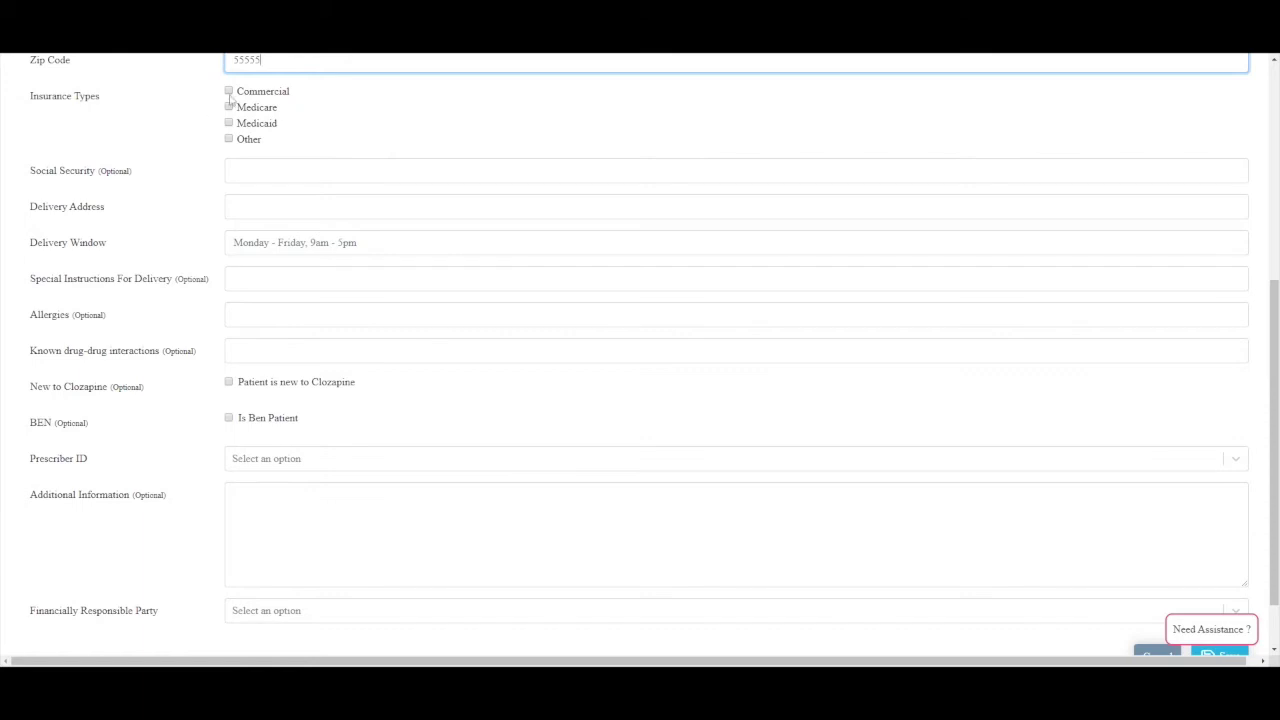
left_click(228, 91)
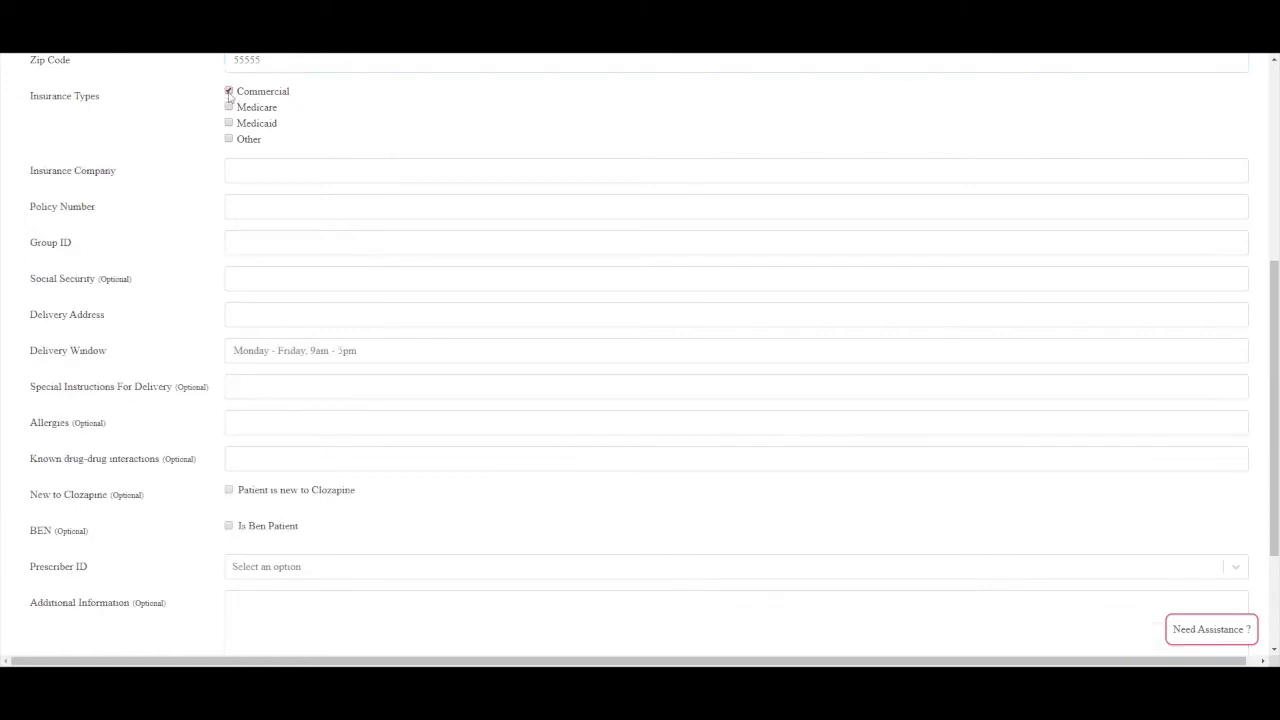
Enter "Athelas Fake Insurance" as the insurance company
left_click(270, 168)
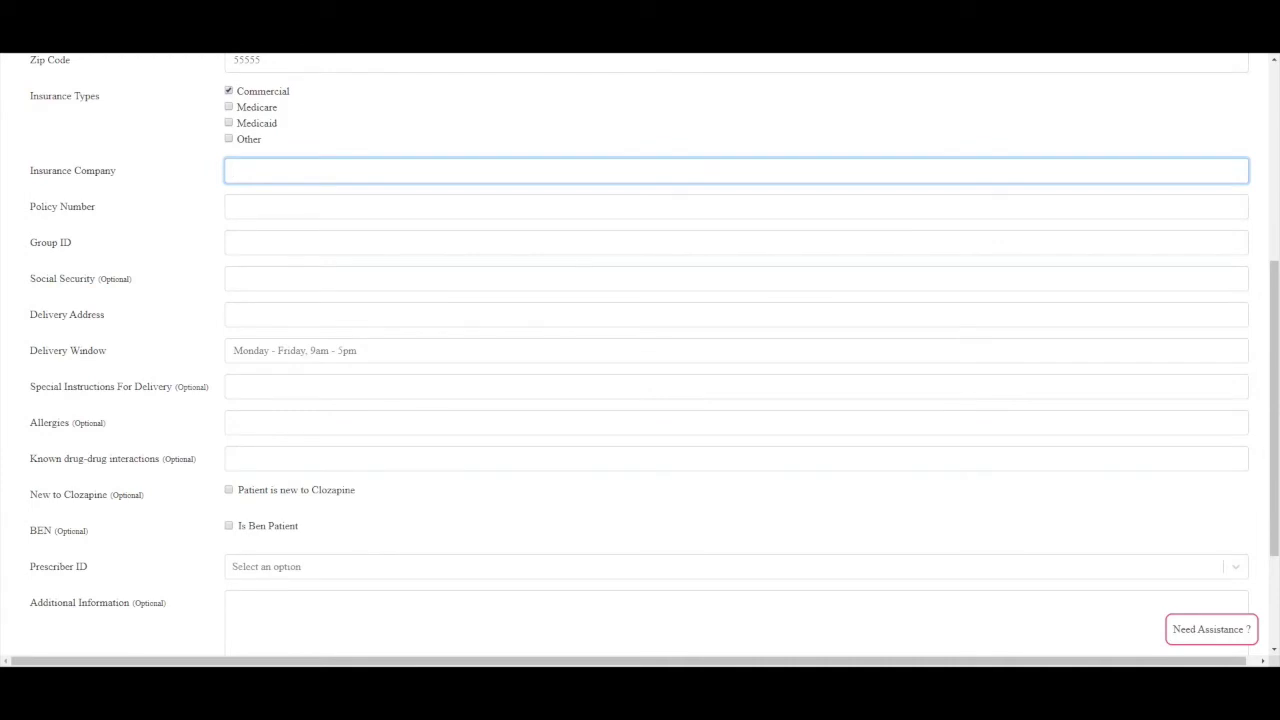
type("Athelas Fake Insuranc")
key("BackSpace")
key("BackSpace")
key("BackSpace")
key("BackSpace")
key("BackSpace")
key("BackSpace")
key("BackSpace")
key("BackSpace")
key("BackSpace")
key("BackSpace")
key("BackSpace")
key("BackSpace")
key("BackSpace")
key("BackSpace")
key("BackSpace")
key("BackSpace")
key("BackSpace")
key("BackSpace")
key("BackSpace")
key("BackSpace")
type("Athelas Fac")
key("BackSpace")
key("BackSpace")
key("BackSpace")
key("BackSpace")
key("BackSpace")
key("BackSpace")
key("BackSpace")
key("BackSpace")
key("BackSpace")
key("BackSpace")
type("Athelas Fake Insurance")
Fill in the insurance policy number and the group ID
left_click(416, 204)
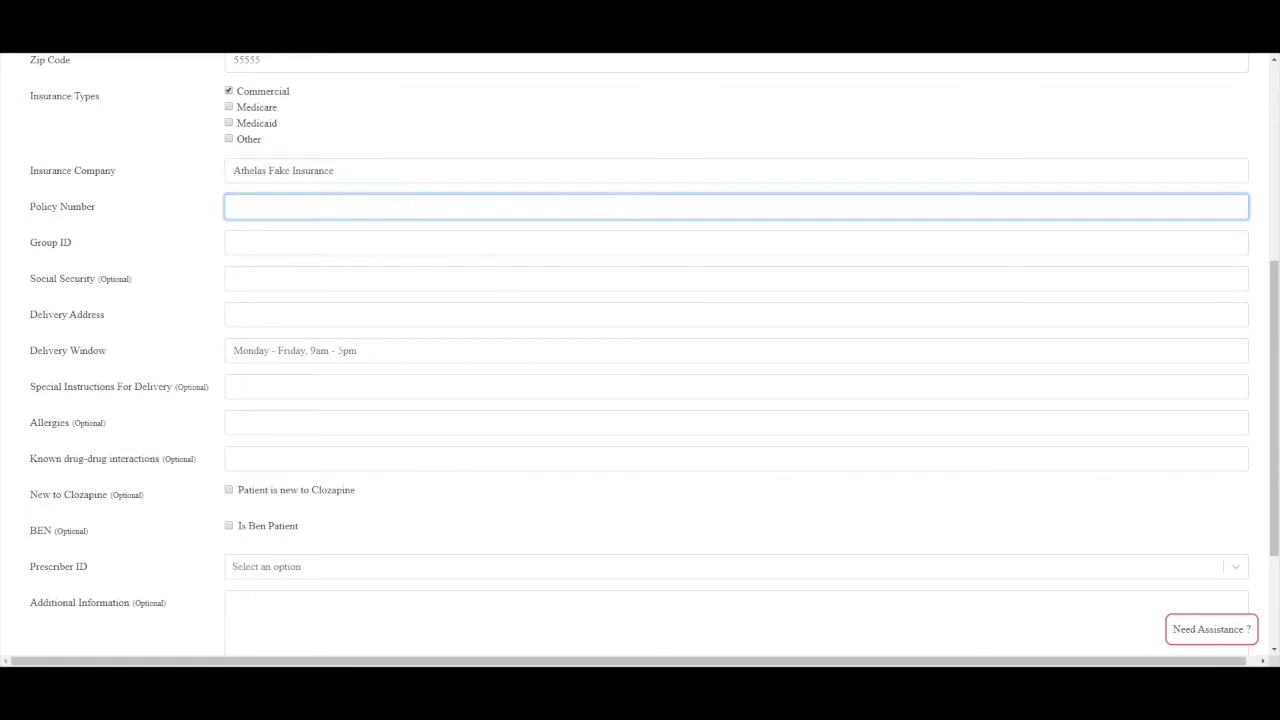
type("555555555")
left_click(416, 242)
type("45")
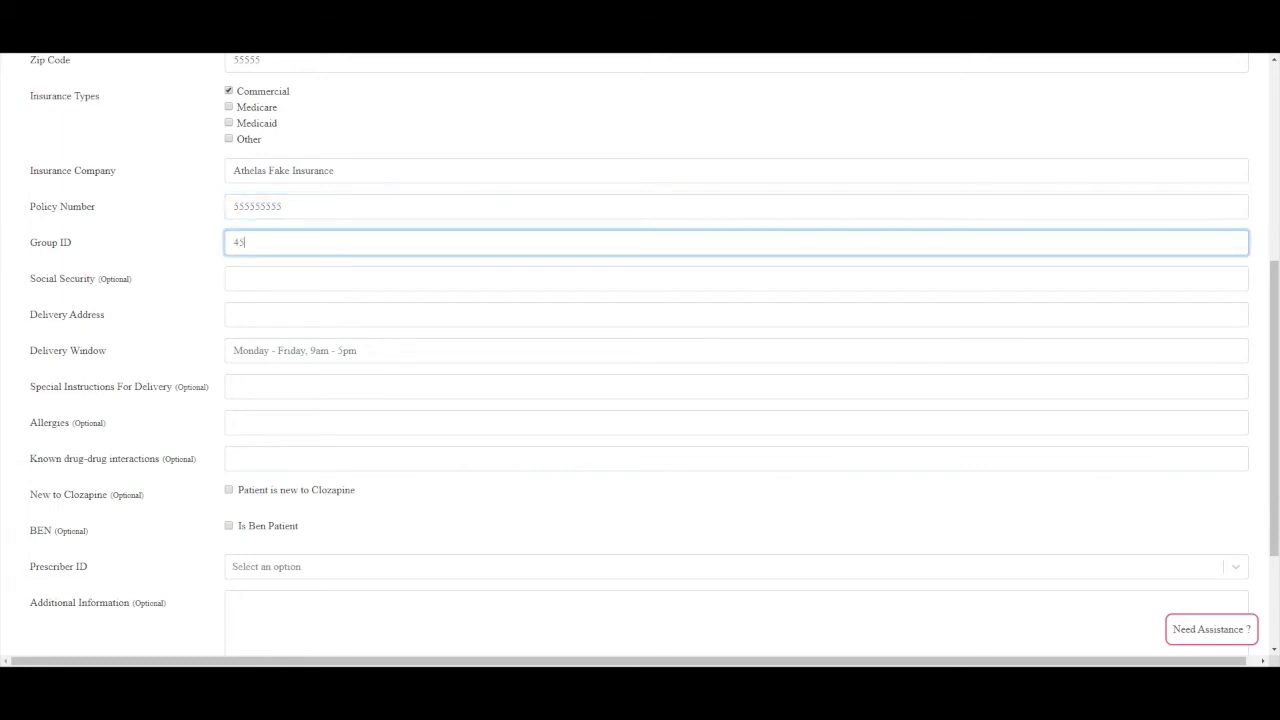
type("-5555555")
key("Tab")
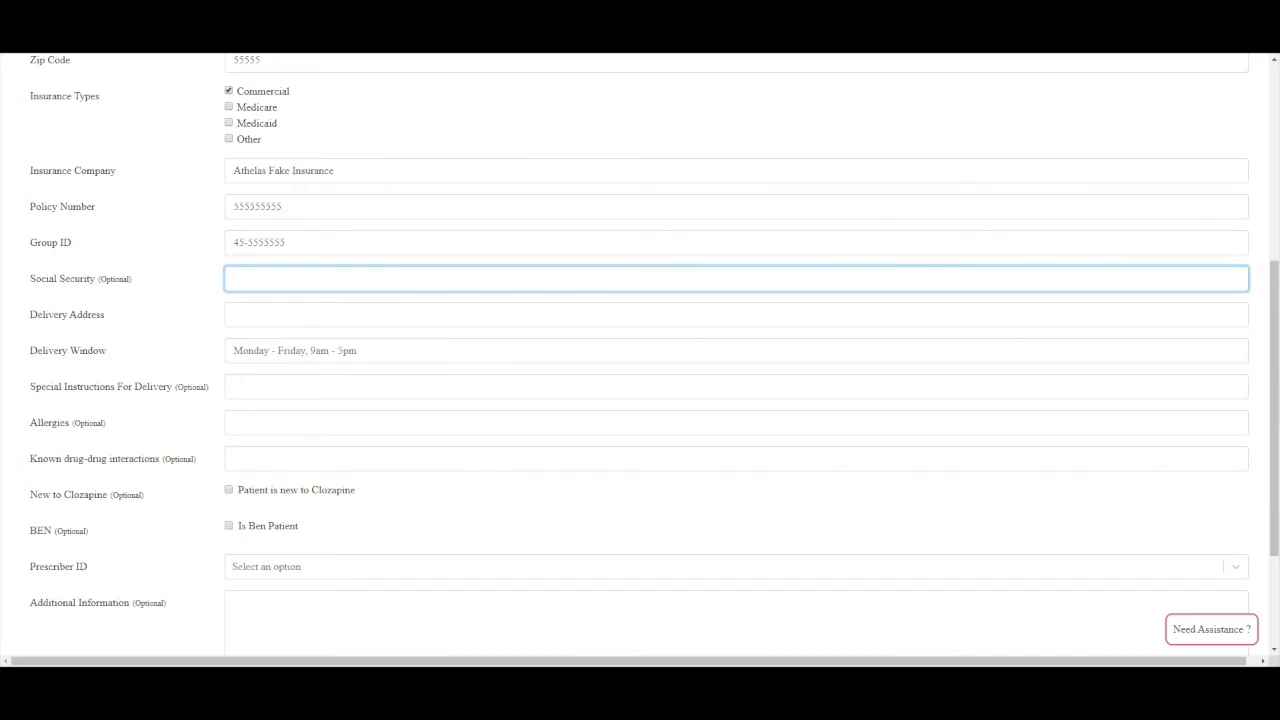
Leave the optional social security number blank and enter the patient's delivery address
key("Tab")
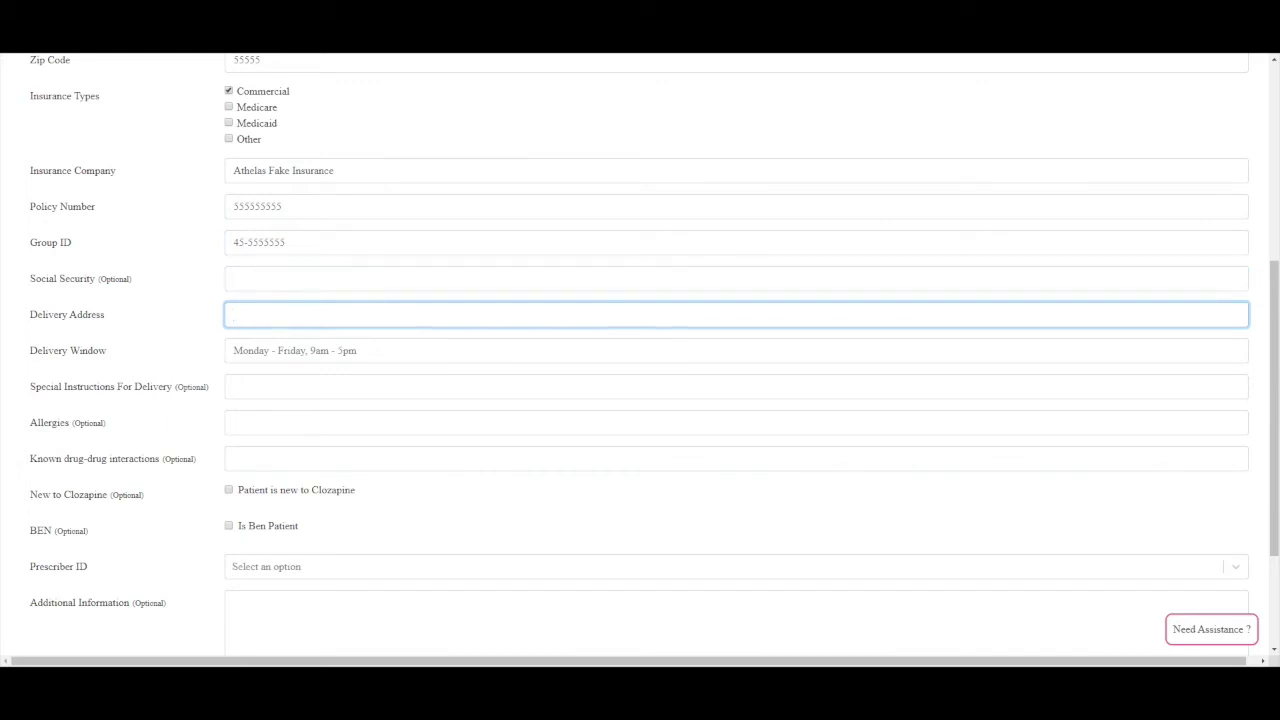
type("1234")
type(" Alth")
key("BackSpace")
key("BackSpace")
key("BackSpace")
key("BackSpace")
key("BackSpace")
key("BackSpace")
key("BackSpace")
type("1234 Athelas Way")
Set the delivery window to "Monday- Friday, 9am - 5pm"
left_click(233, 350)
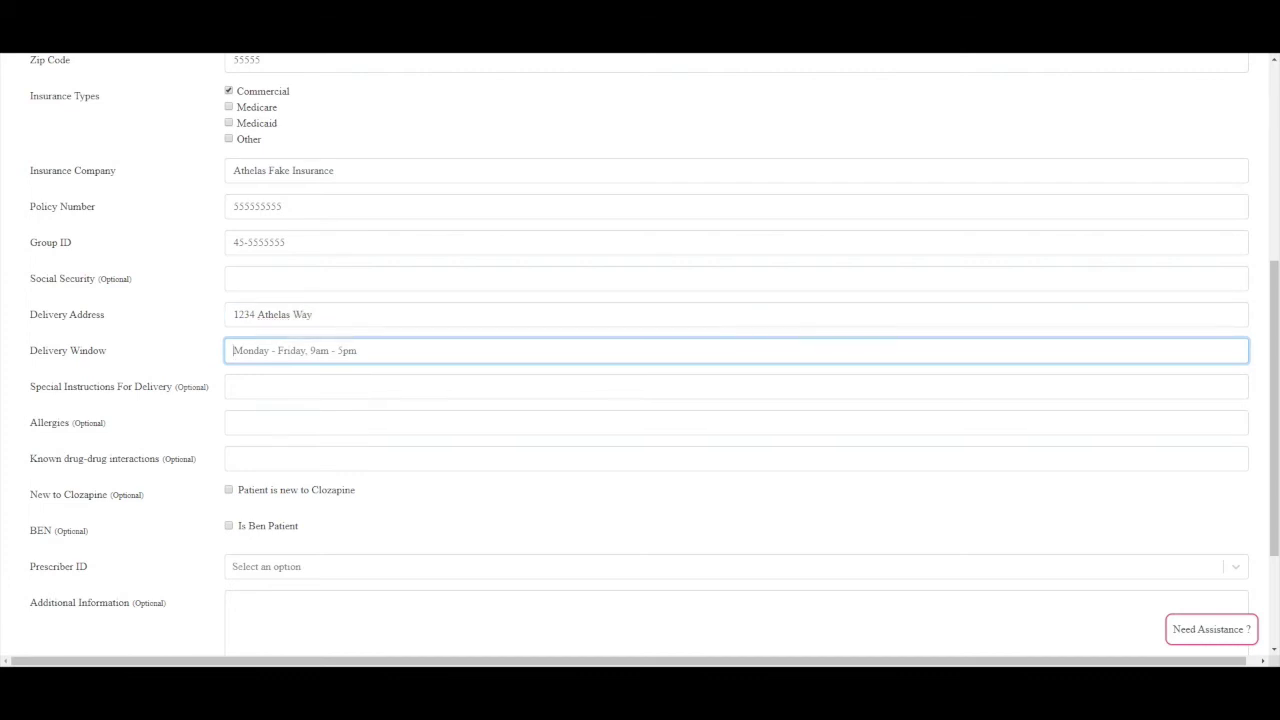
type("Monday")
type("- Friday")
type(", 9")
type("am")
type("-")
type(" - 5")
type("pm")
key("Tab")
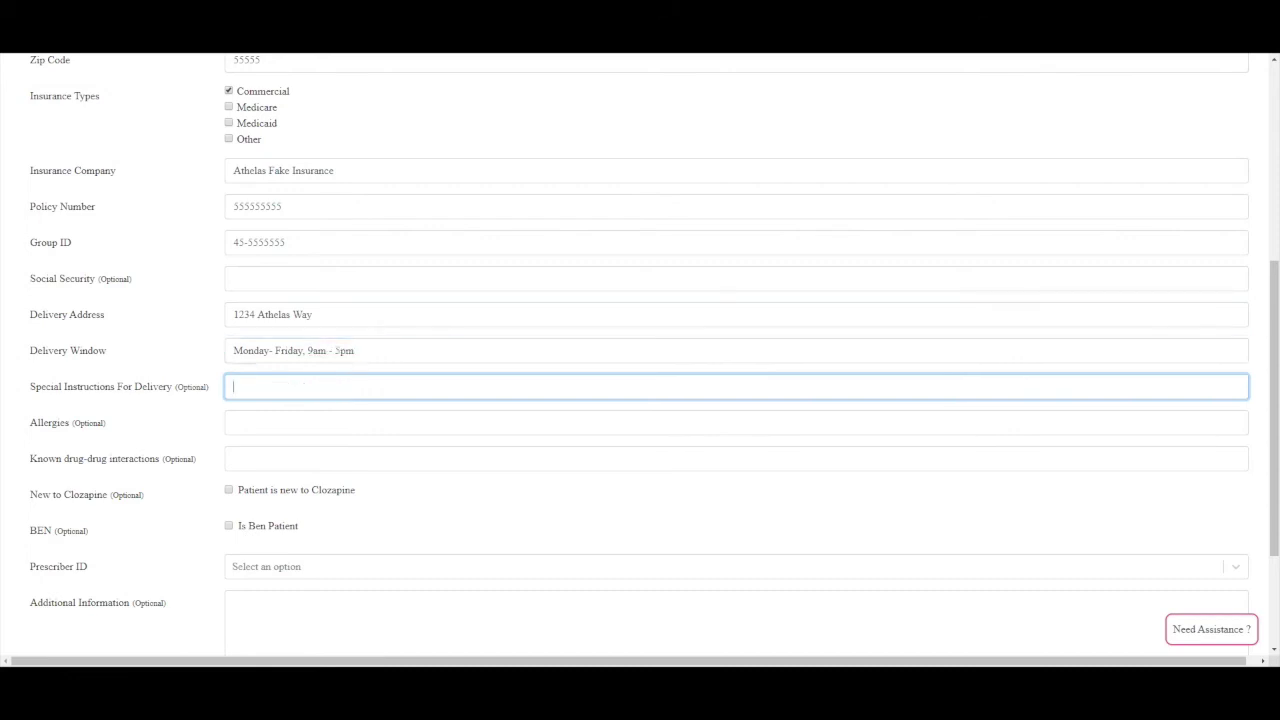
Enter "Leave on porch" as the special delivery instructions and leave the optional allergies blank
type("Leave on porch")
key("Tab")
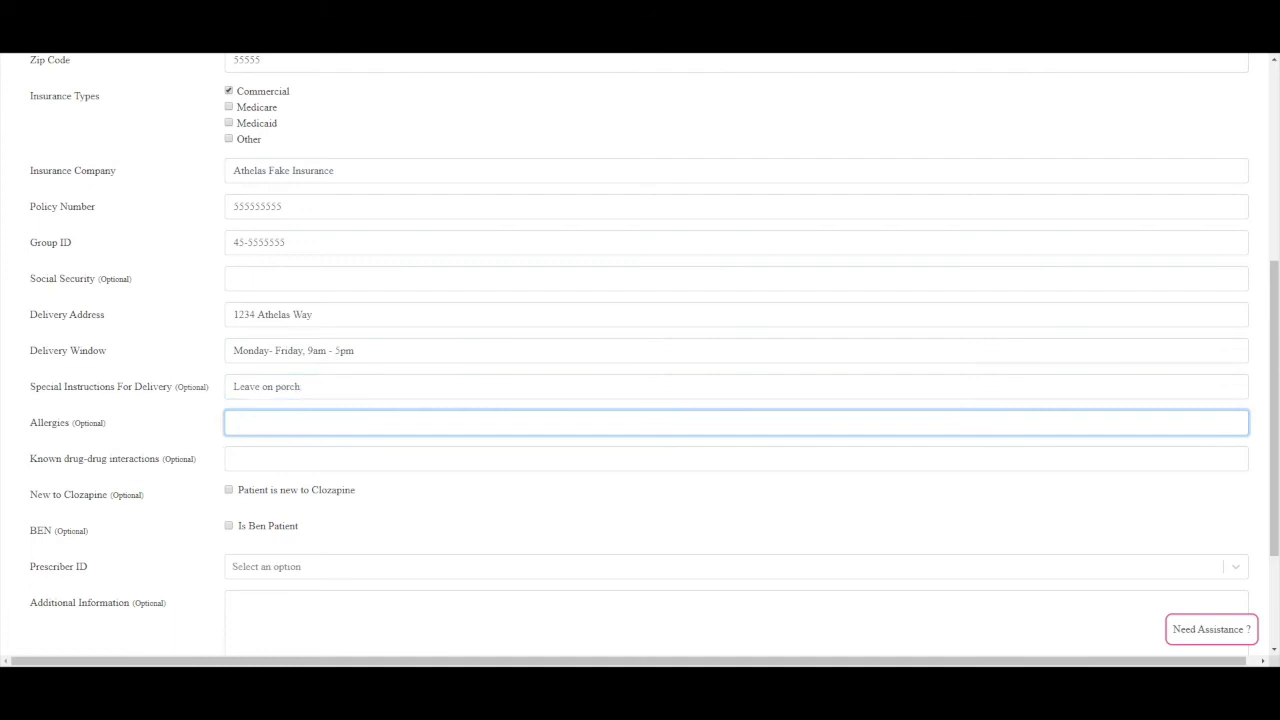
scroll(420, 209, "down", 3)
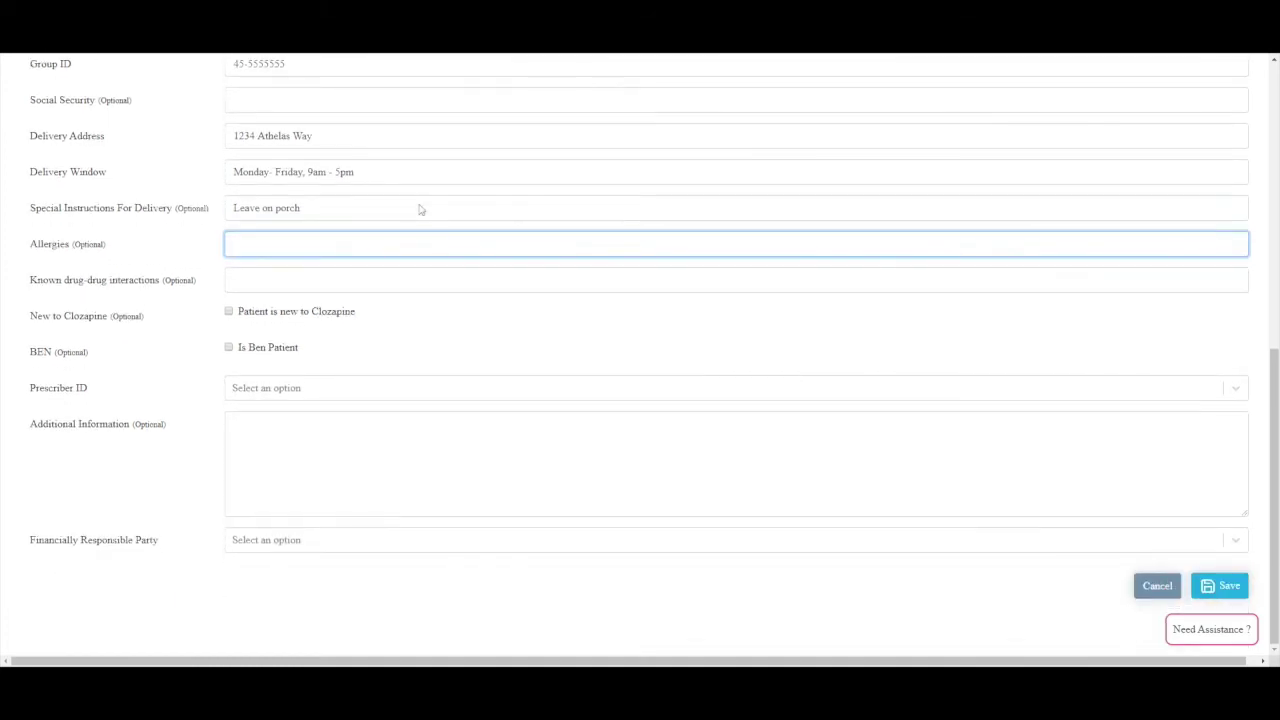
key("Tab")
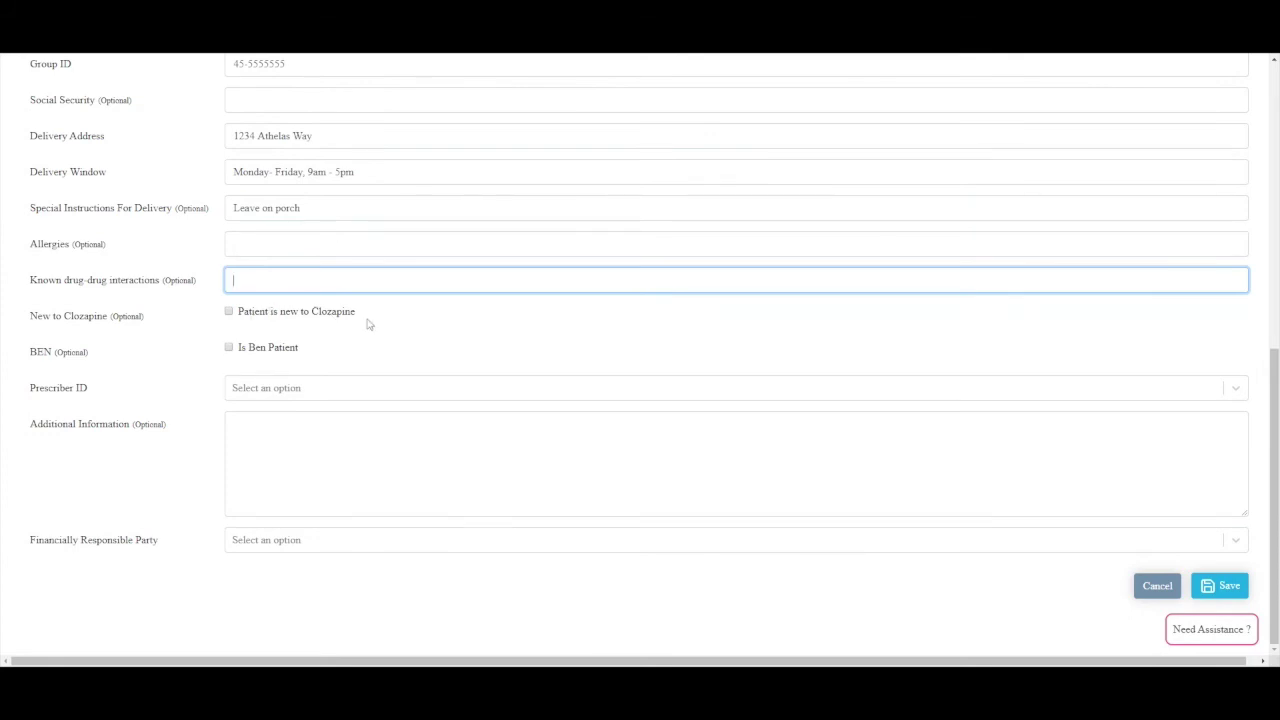
Set the financially responsible party to Individual, leaving the prescriber ID and additional information empty, and try to save the patient record
left_click(373, 397)
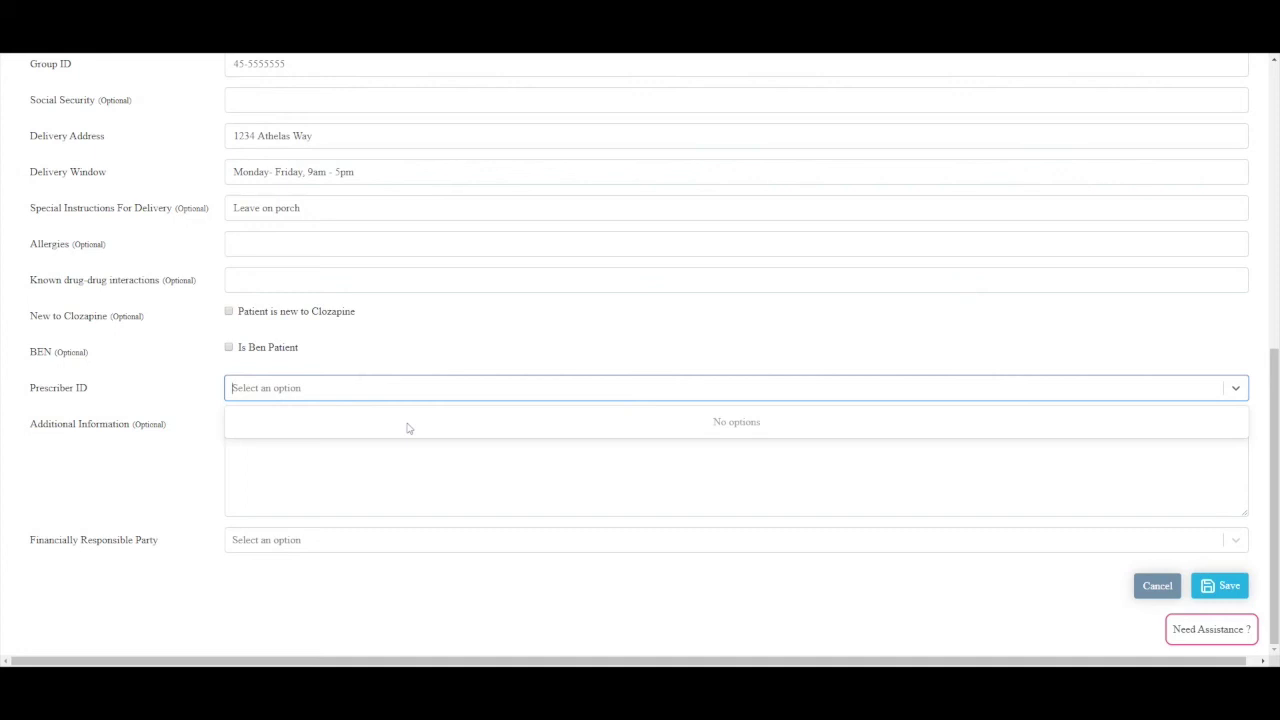
left_click(234, 424)
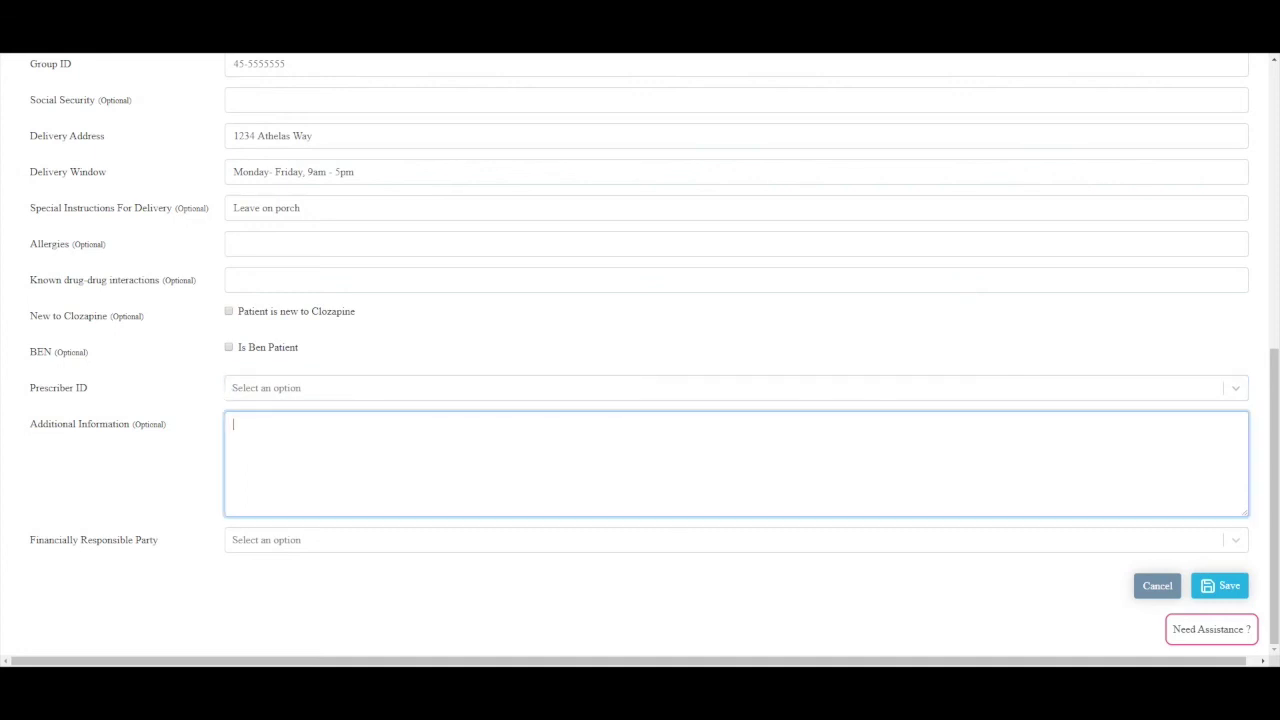
left_click(368, 541)
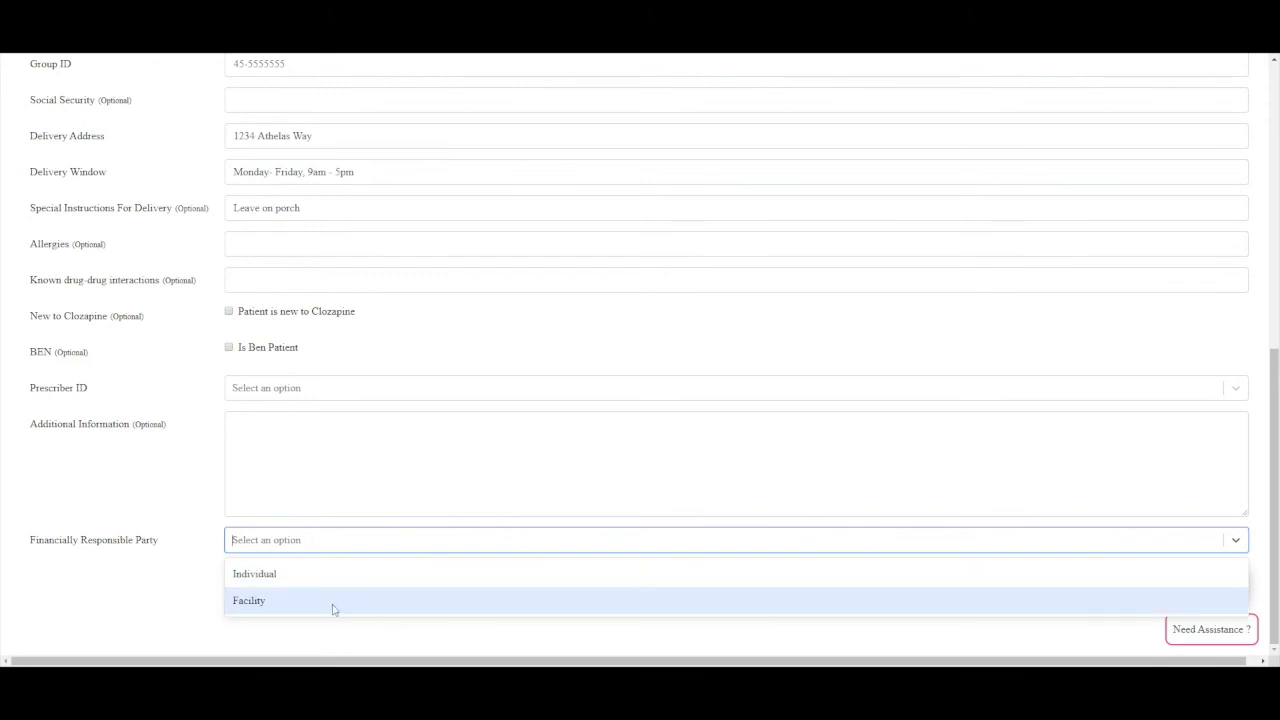
left_click(340, 585)
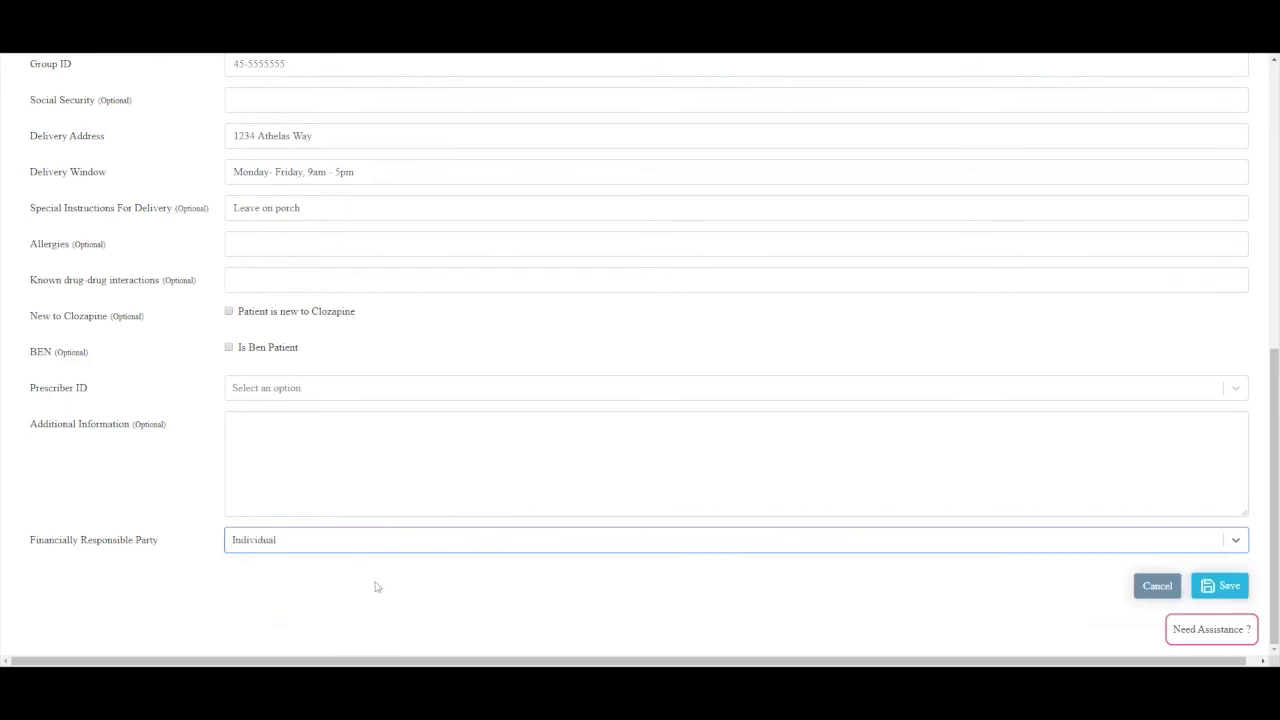
left_click(1222, 586)
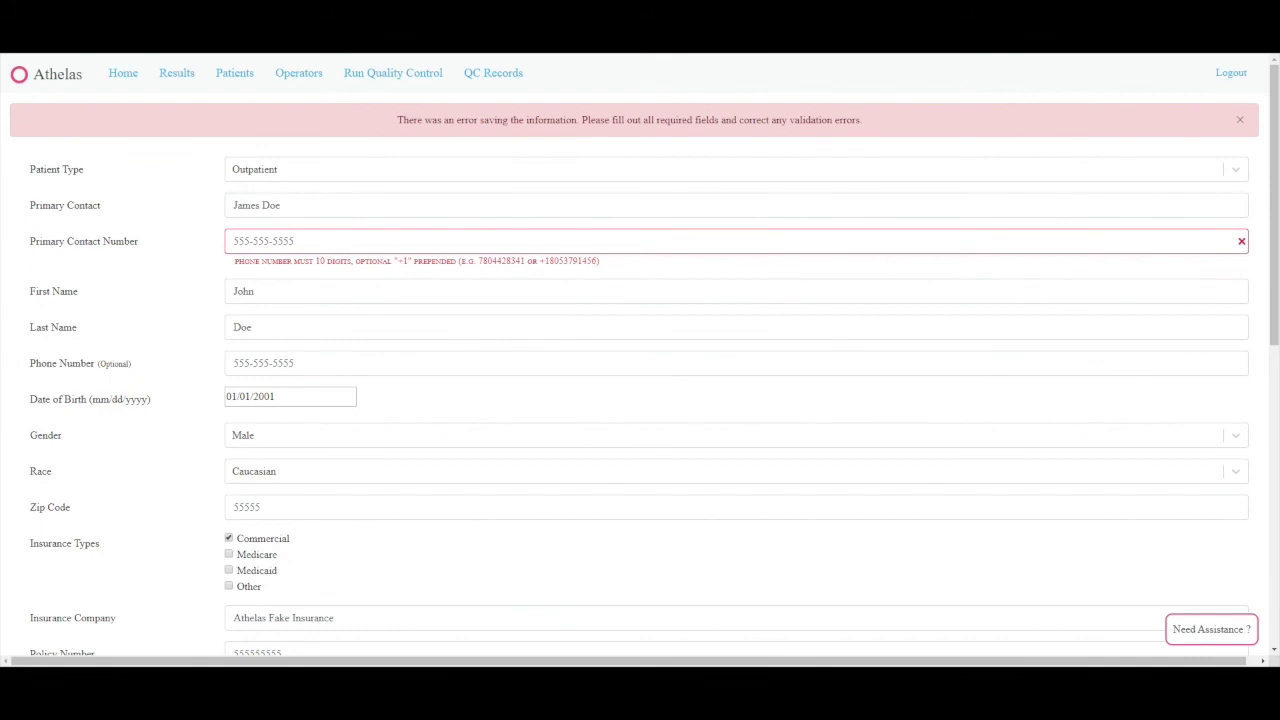
Replace the primary contact's phone number with the same ten digits without dashes
left_click_drag(289, 241, 206, 240)
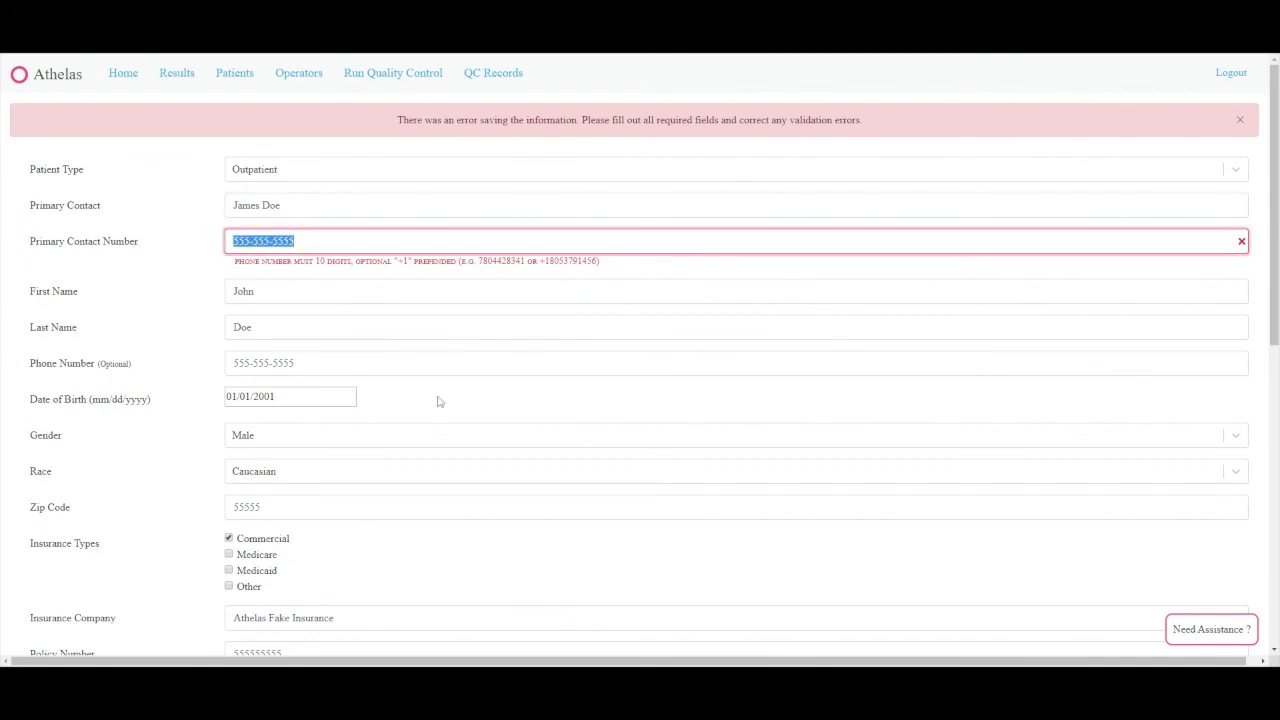
type("5555555555")
Try to enter a prescriber ID number and save the patient record again
scroll(429, 414, "down", 7)
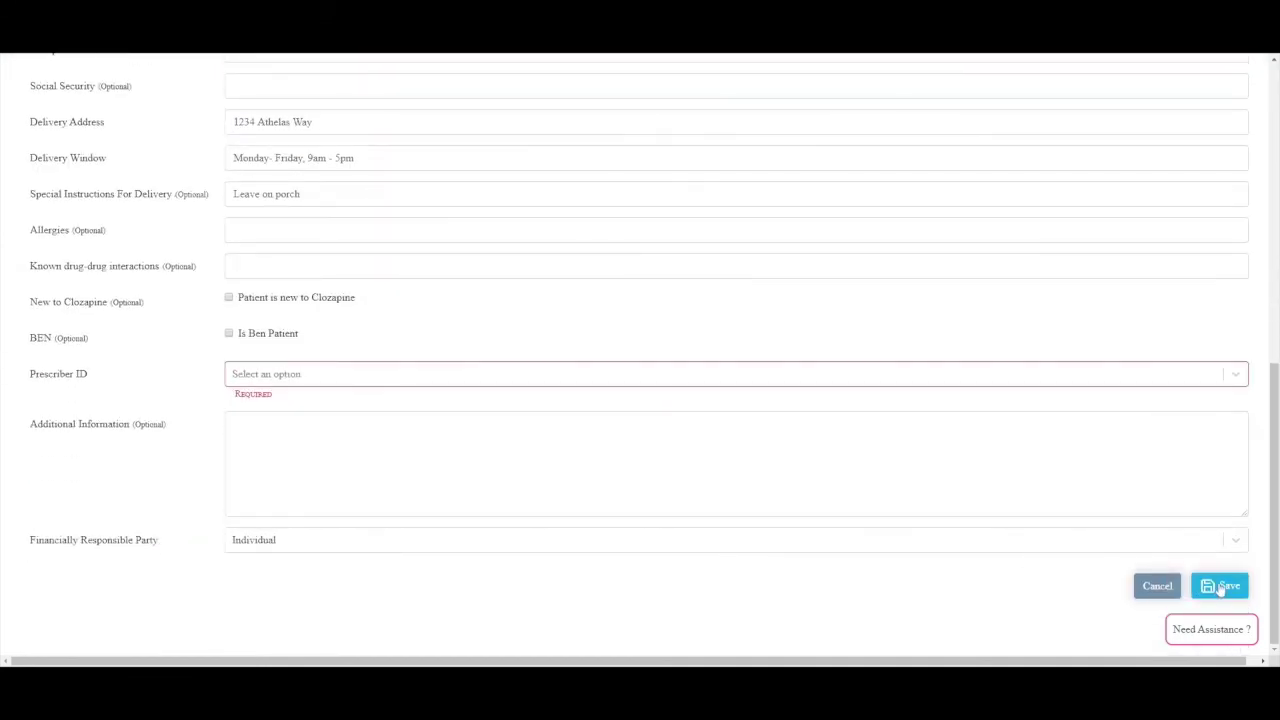
left_click(414, 376)
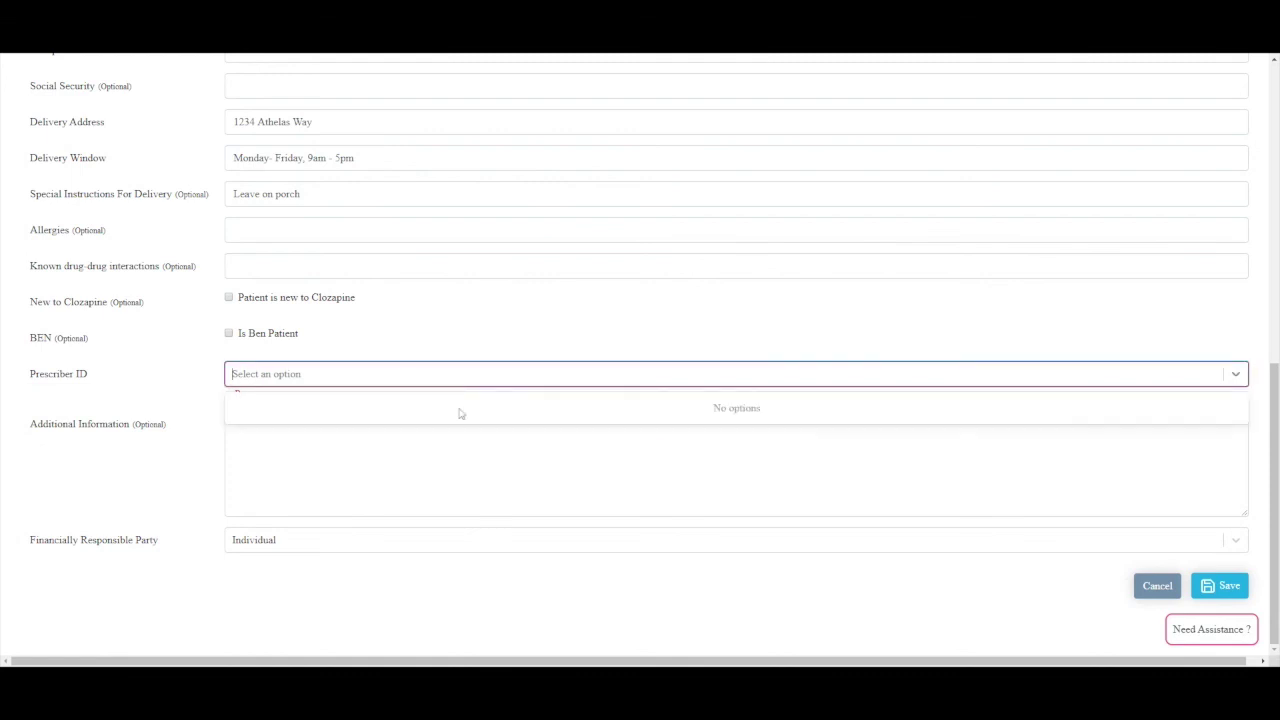
type("12")
key("BackSpace")
key("BackSpace")
type("11111111")
type("1")
left_click(1210, 589)
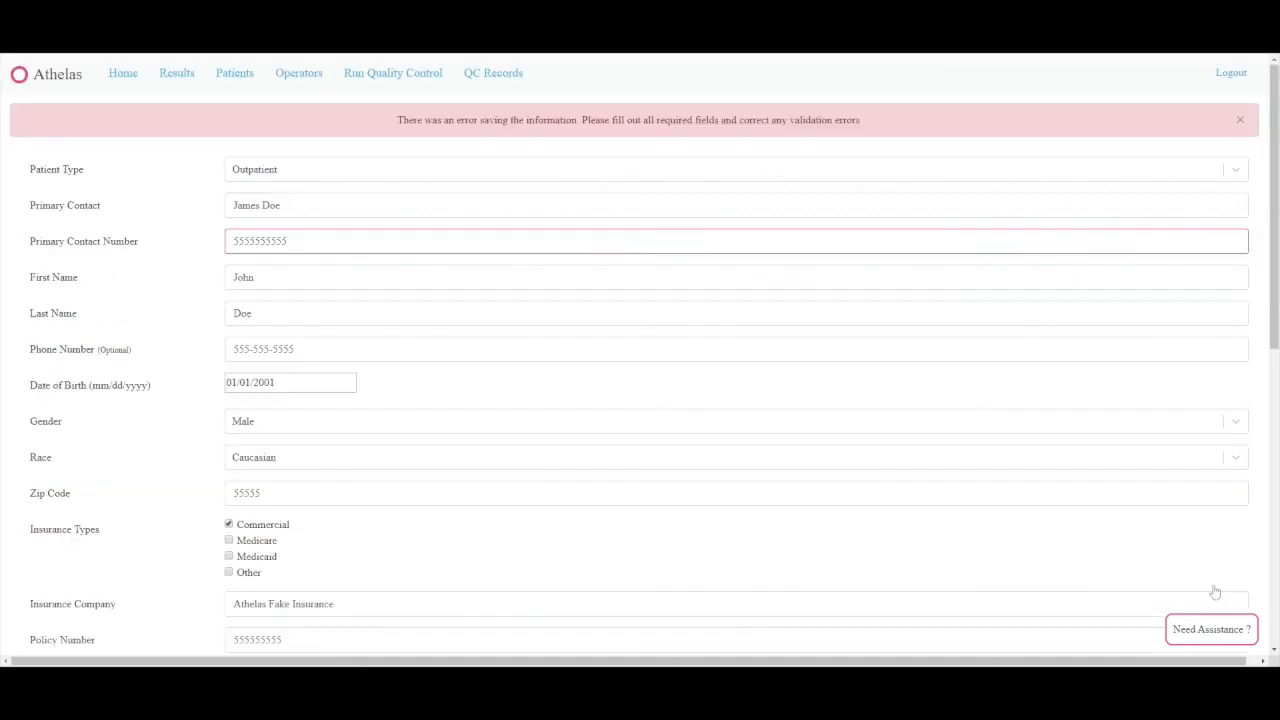